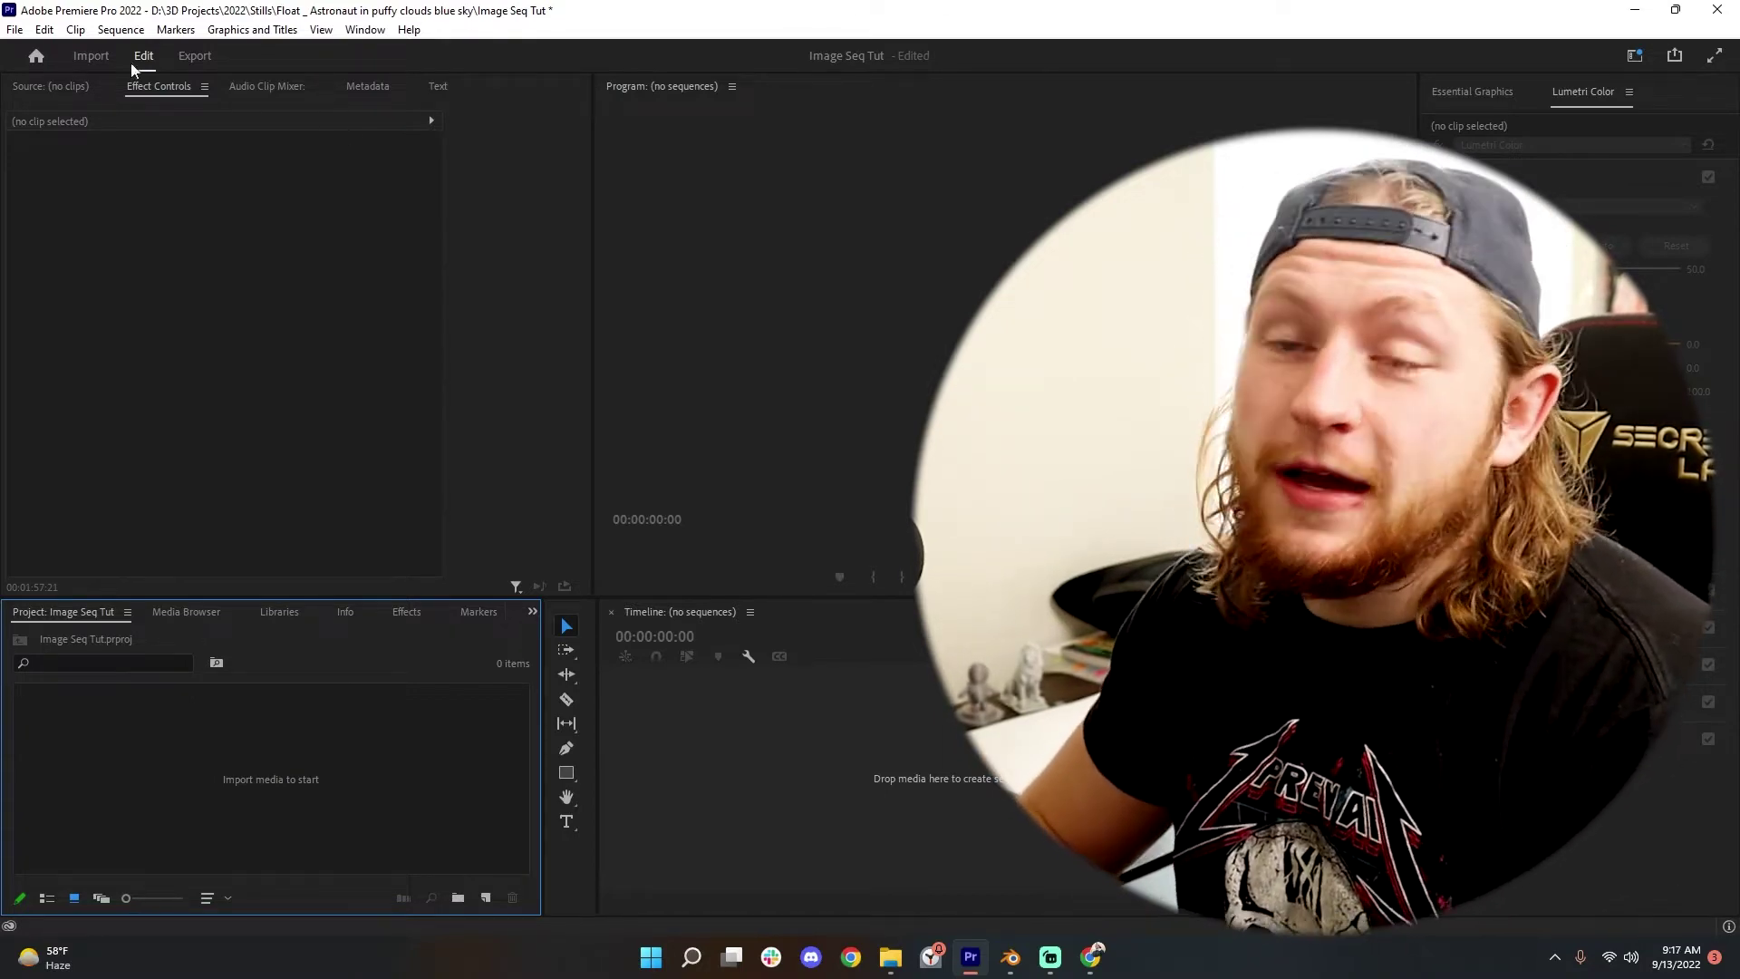
Import all 220 Full Res 1 PNG frames, Full Res 1mp40001 through the last, as separate stills
{"action": "left_click", "coordinate": [13, 31]}
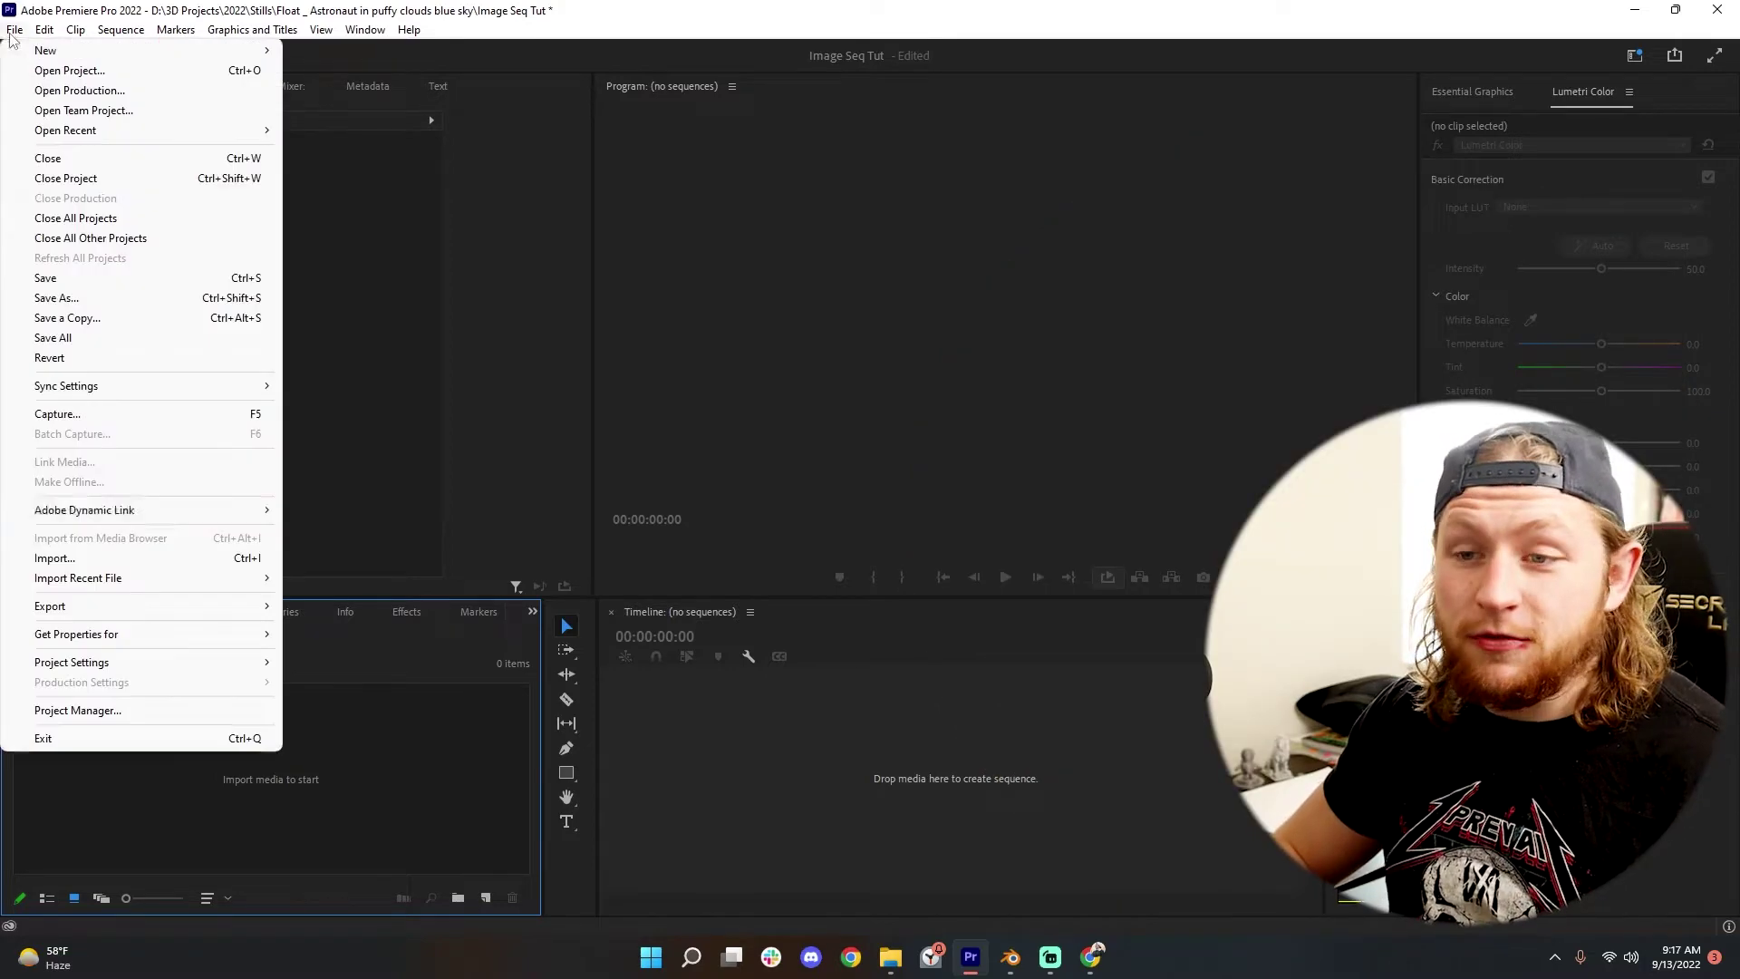
{"action": "left_click", "coordinate": [182, 559]}
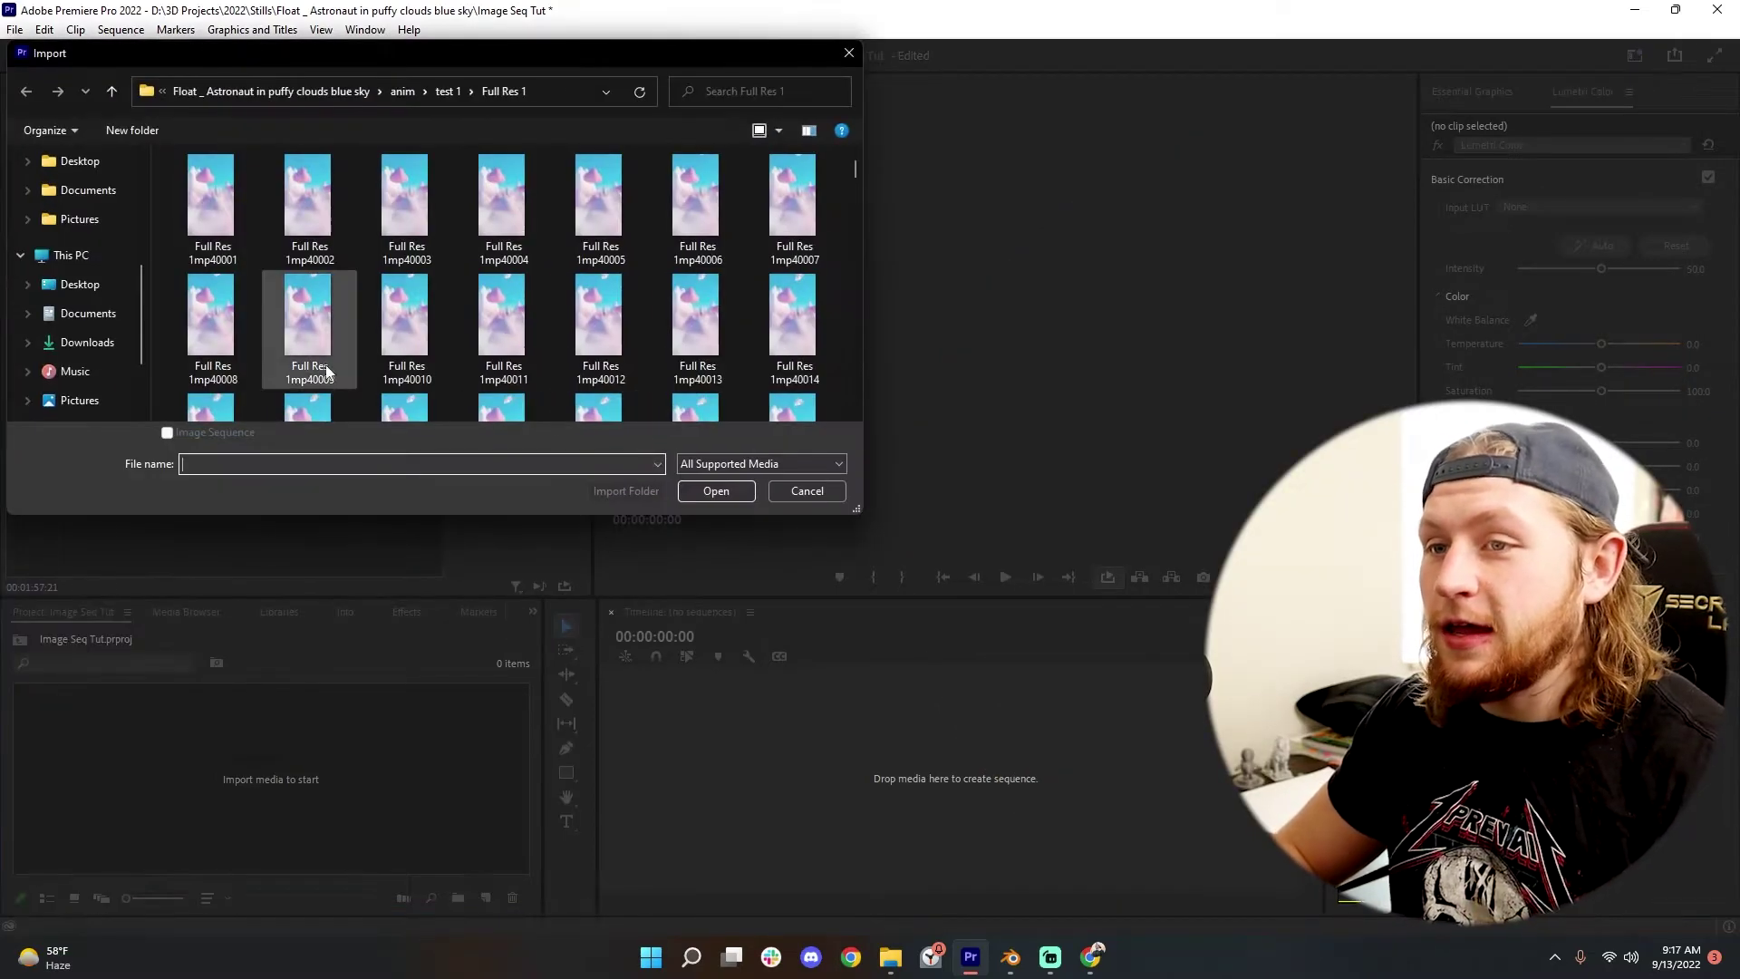
{"action": "left_click", "coordinate": [849, 52]}
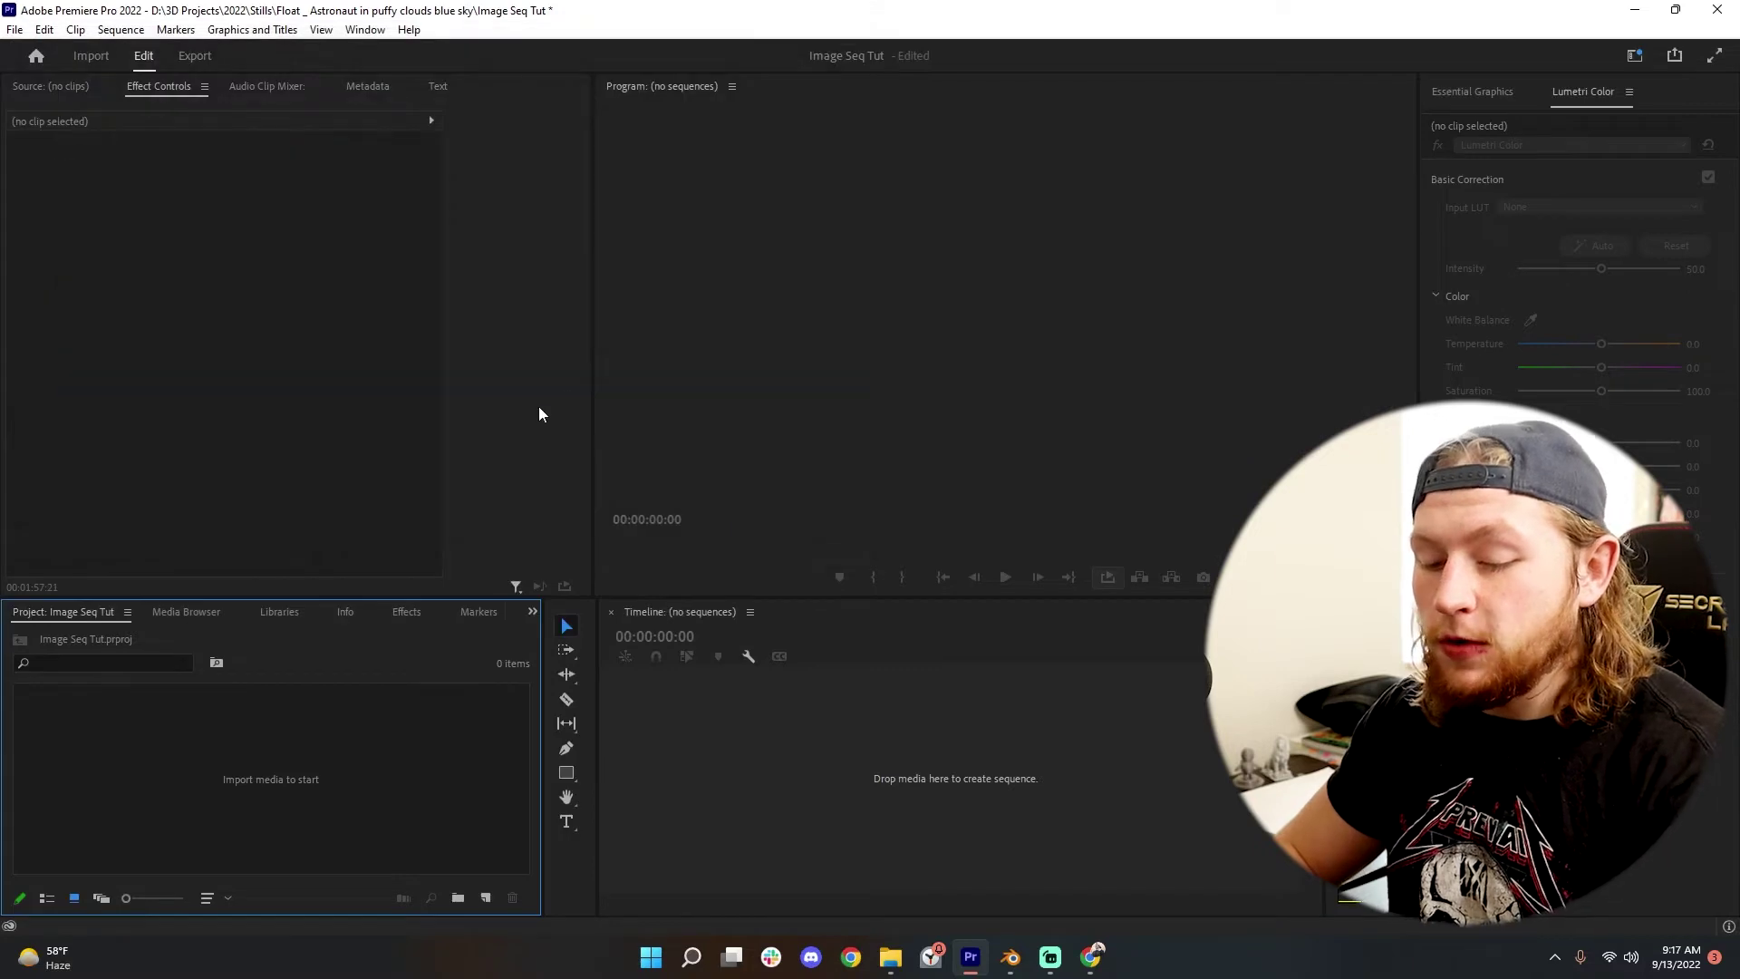
{"action": "key", "text": "ctrl+i"}
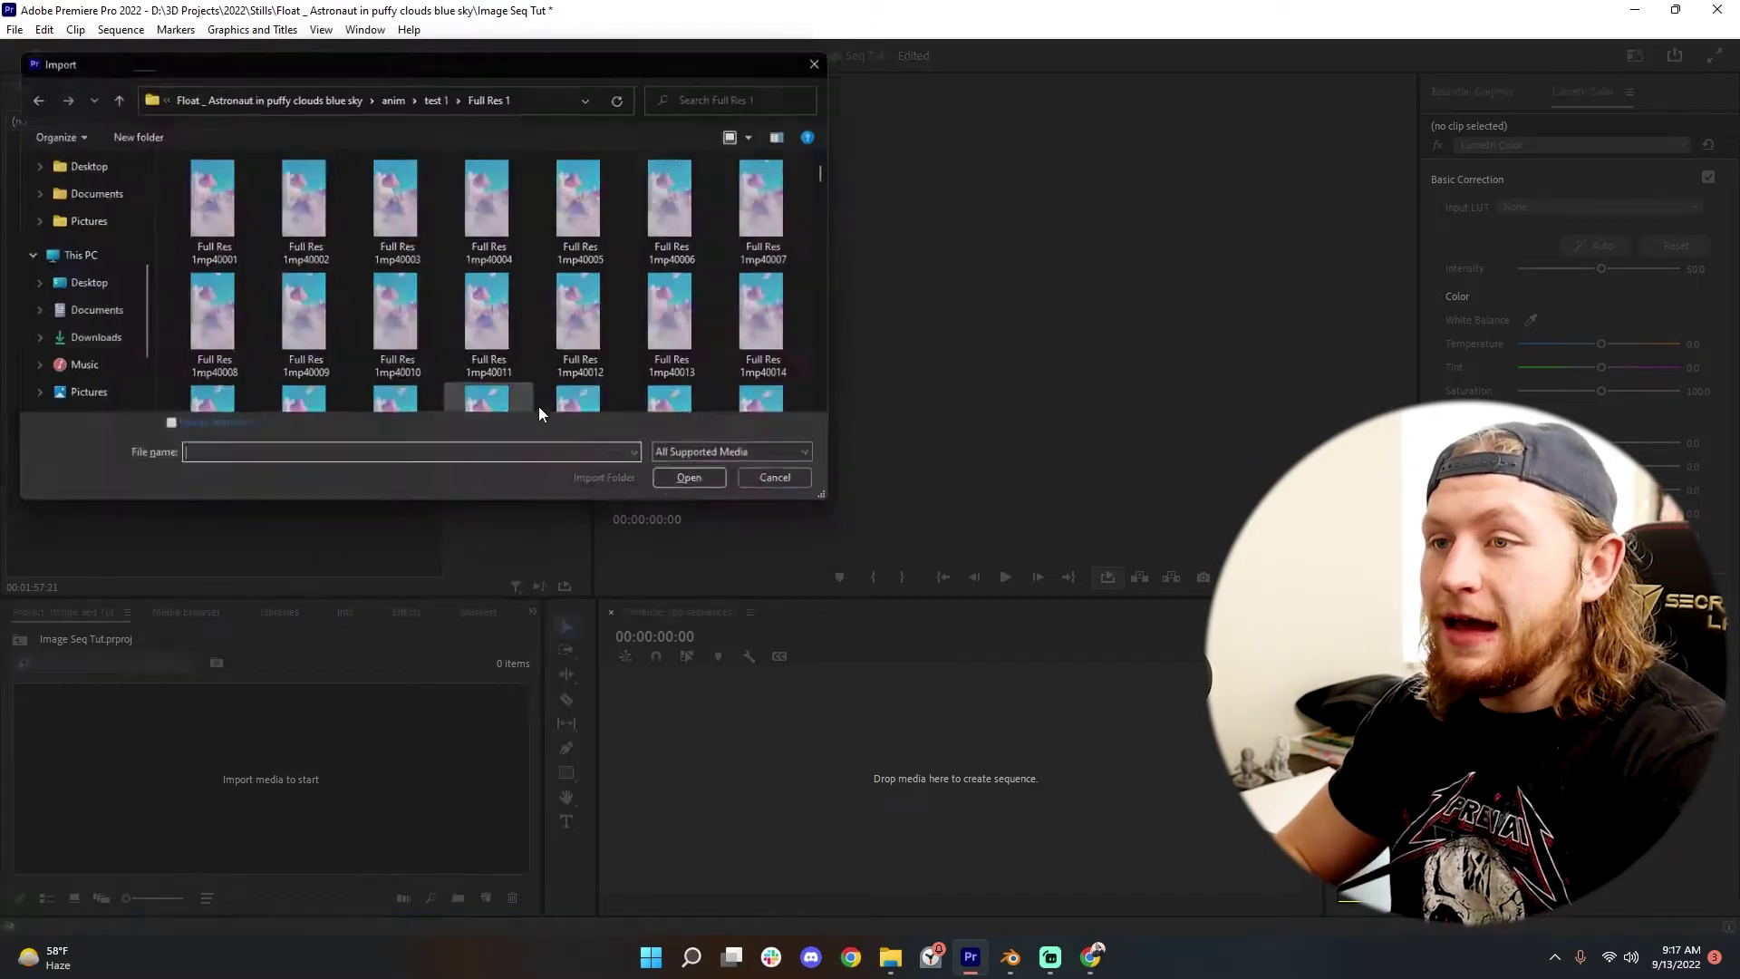
{"action": "left_click", "coordinate": [224, 201]}
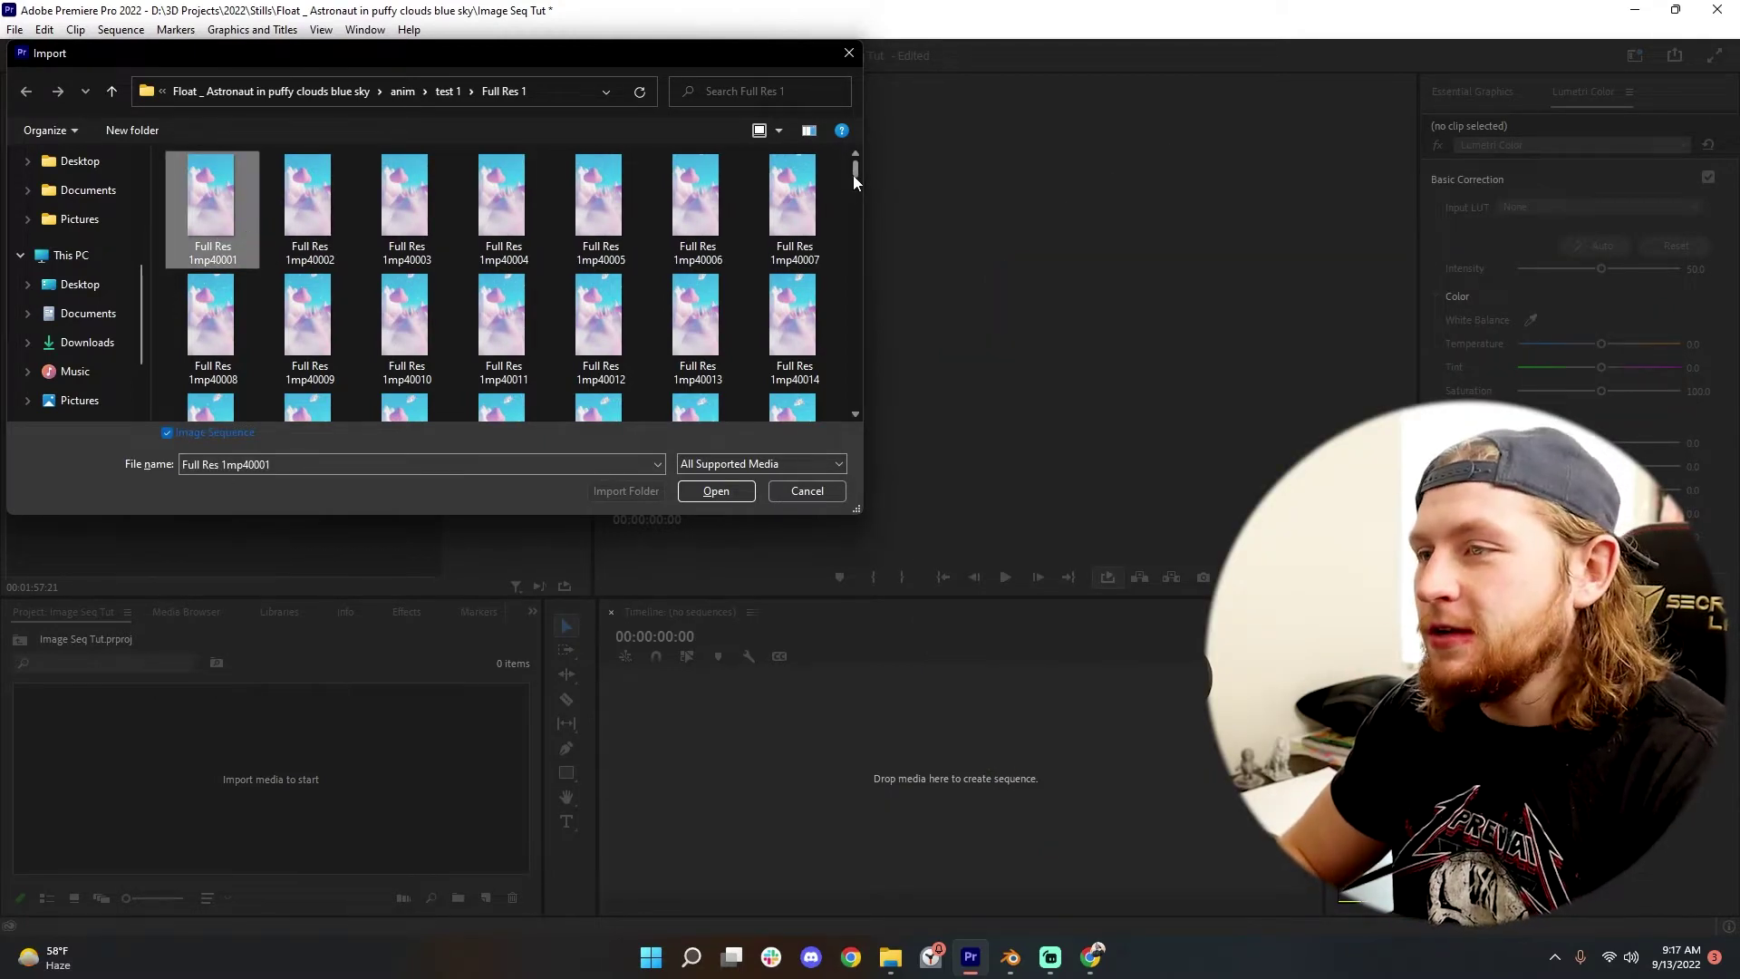
{"action": "left_click_drag", "start_coordinate": [854, 181], "coordinate": [726, 367]}
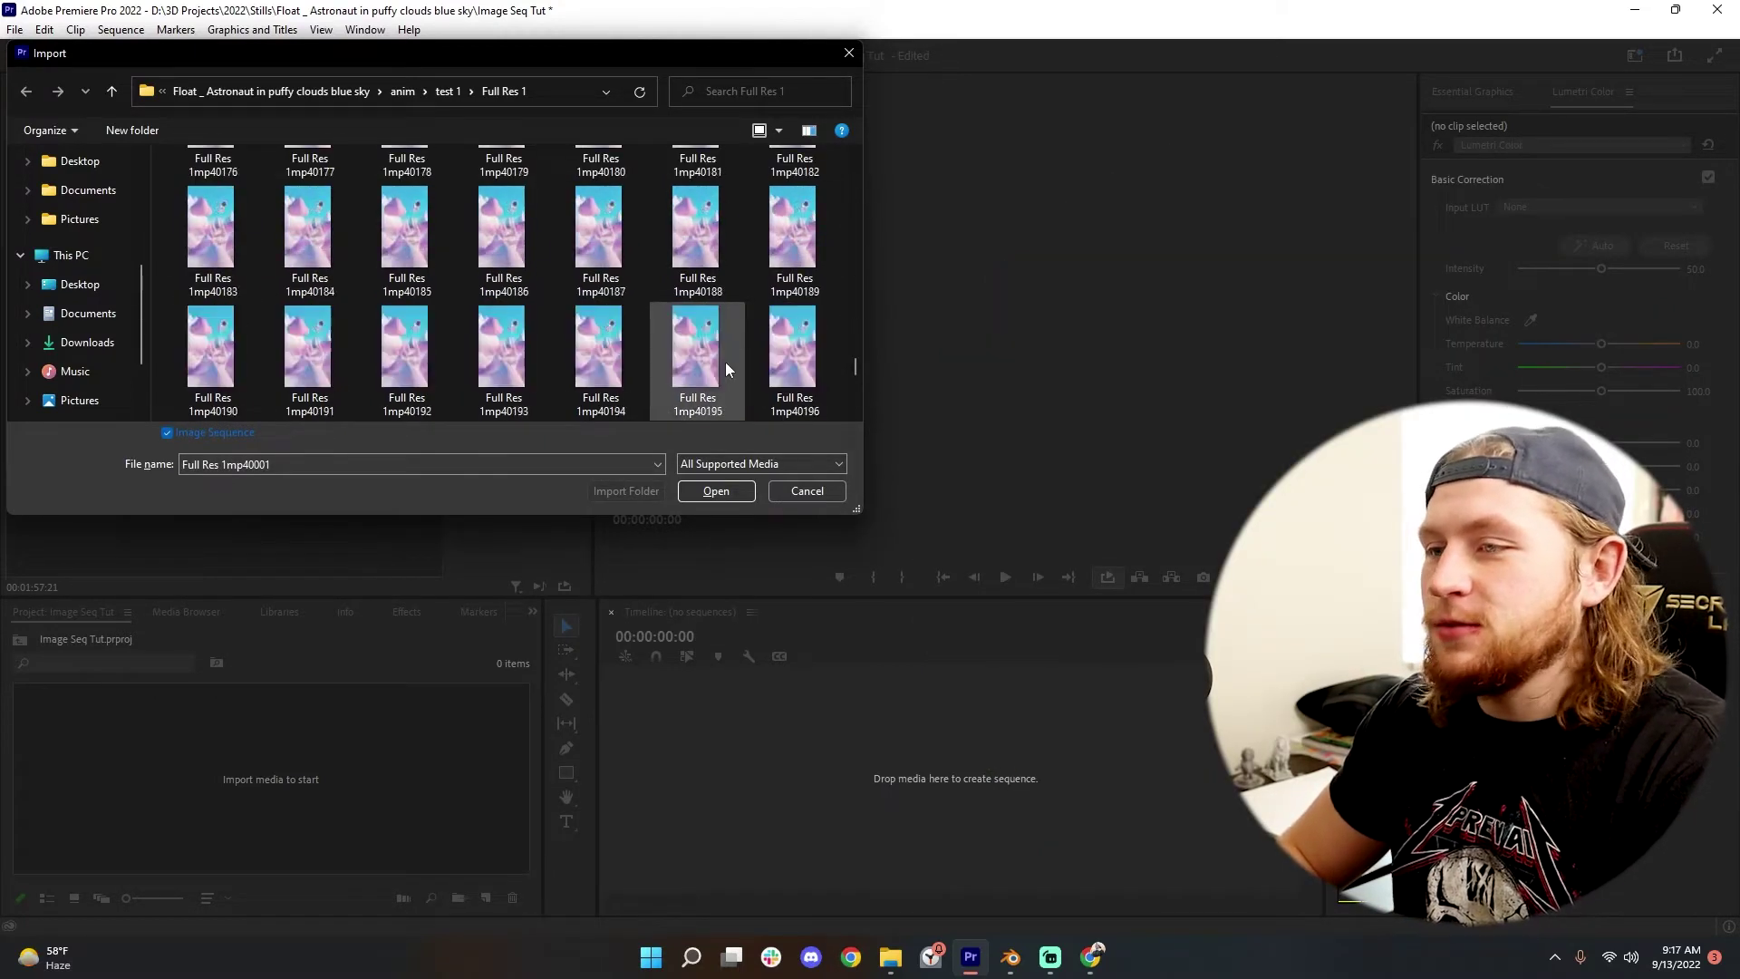
{"action": "scroll", "coordinate": [736, 361], "scroll_direction": "down", "scroll_amount": 3}
{"action": "left_click", "coordinate": [431, 357], "text": "shift"}
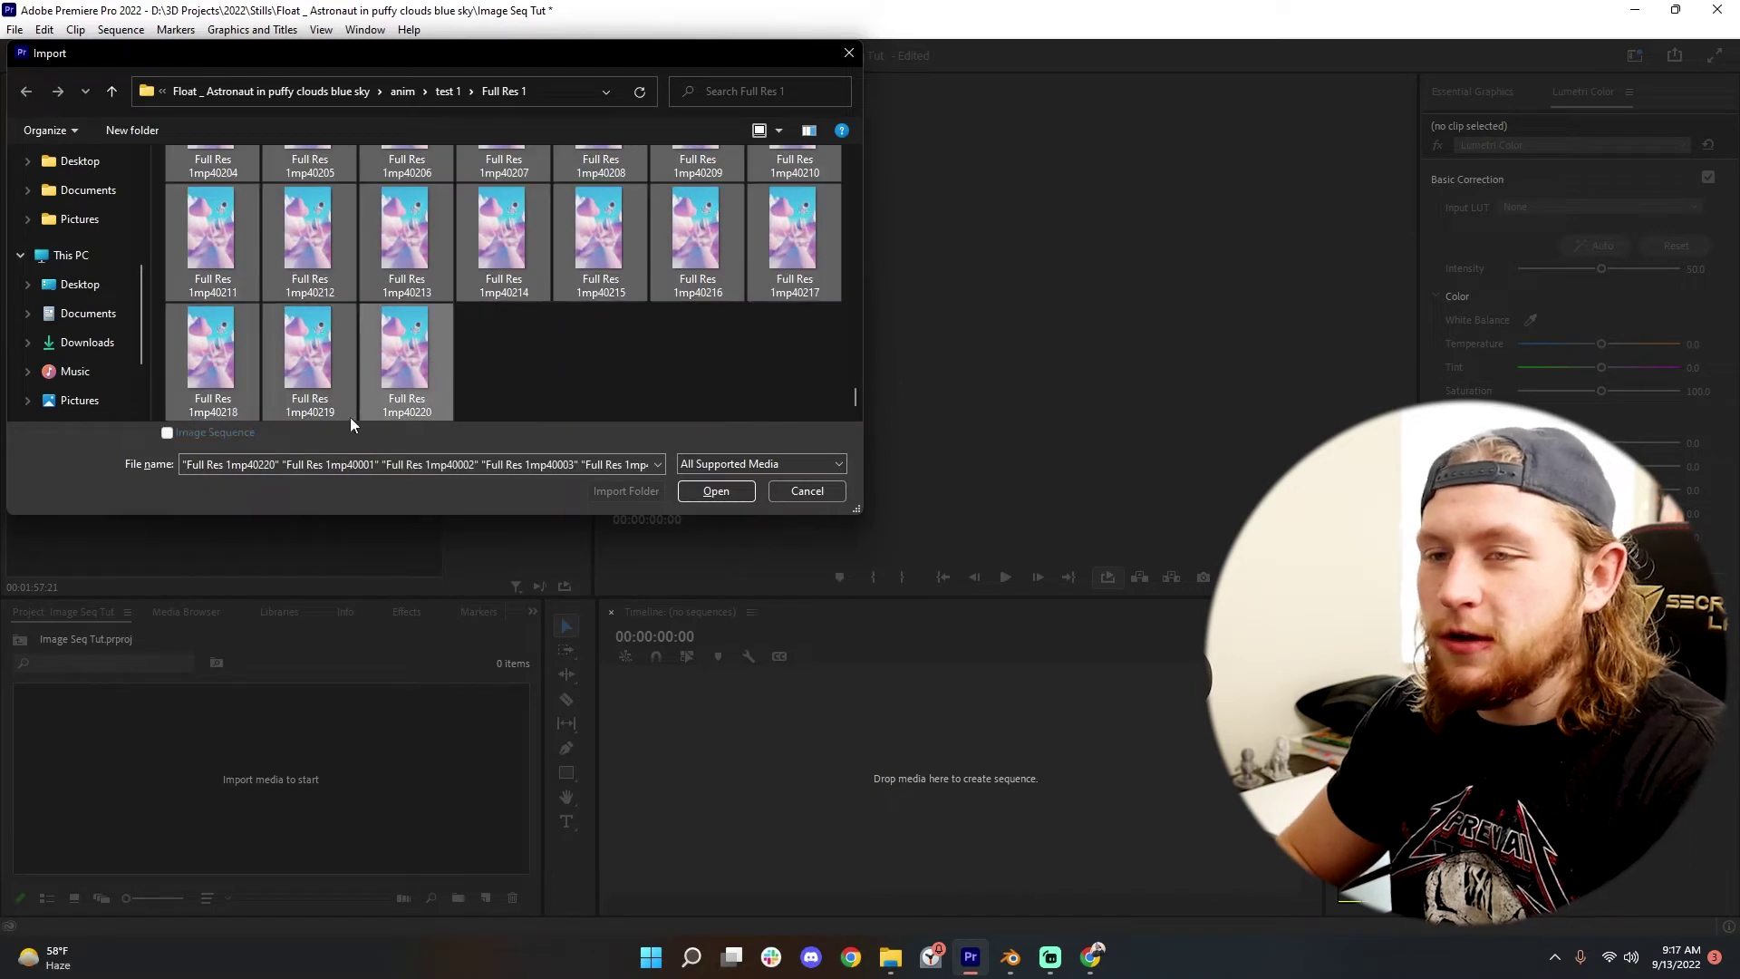
{"action": "left_click", "coordinate": [715, 491]}
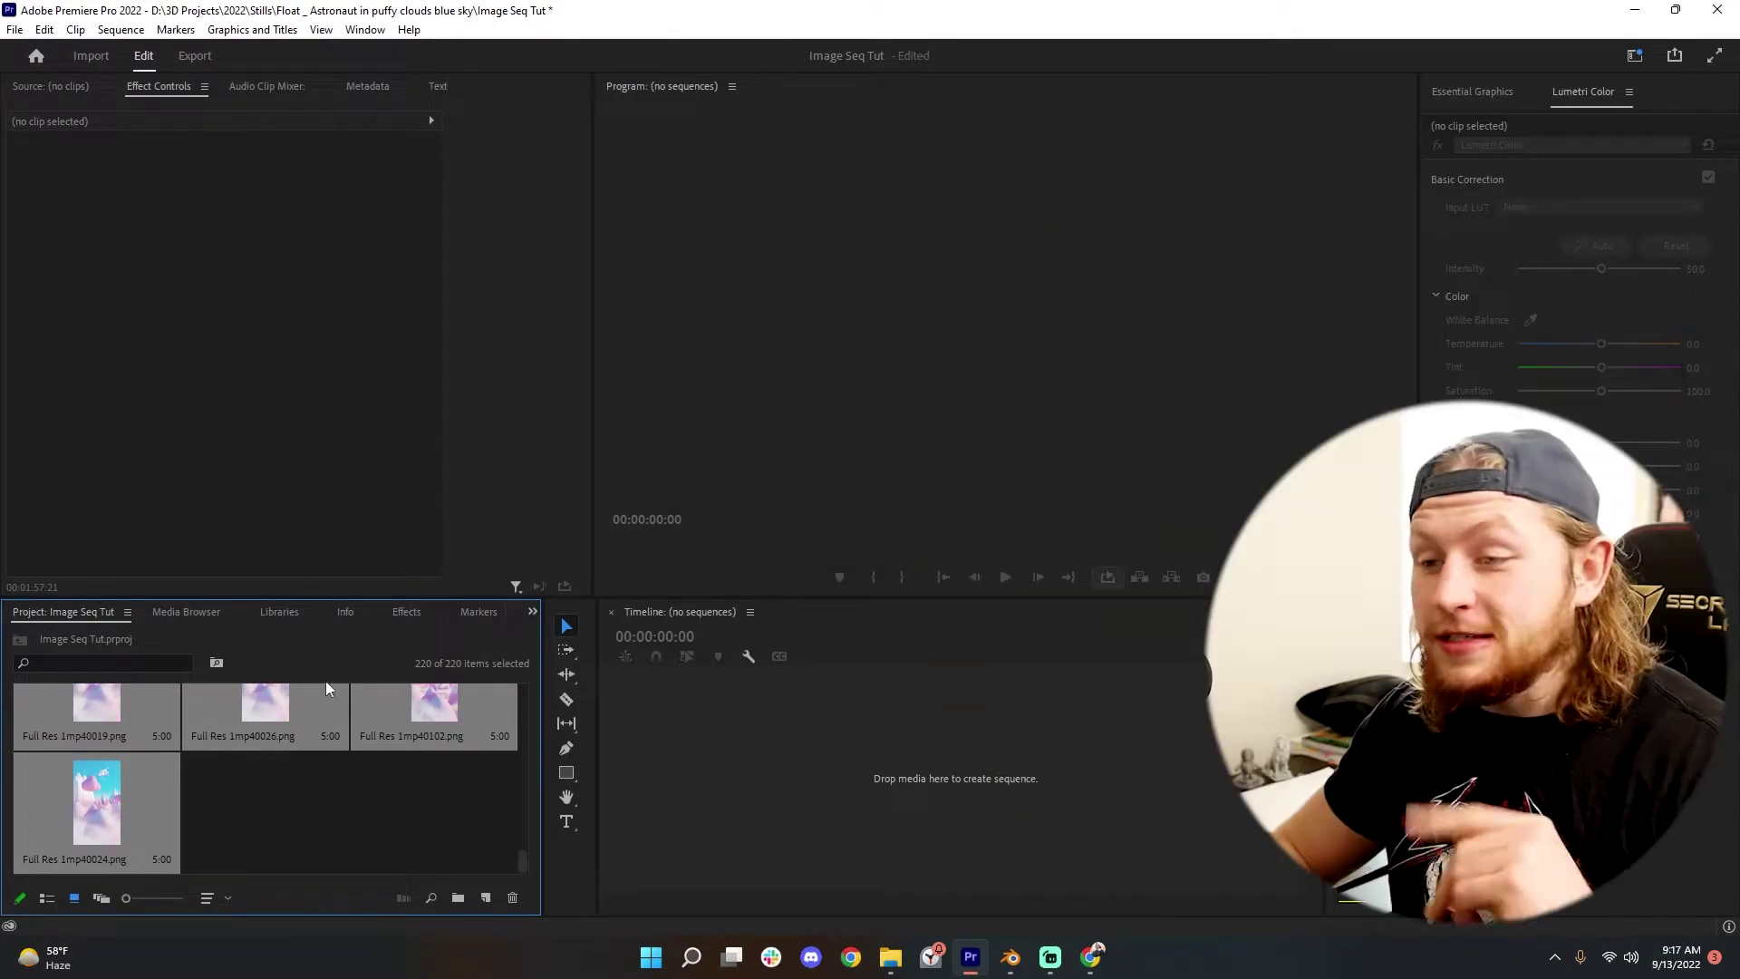
Drop the Full Res 1mp40182 still onto a new sequence, then undo back to an empty project
{"action": "left_click_drag", "start_coordinate": [526, 847], "coordinate": [527, 675]}
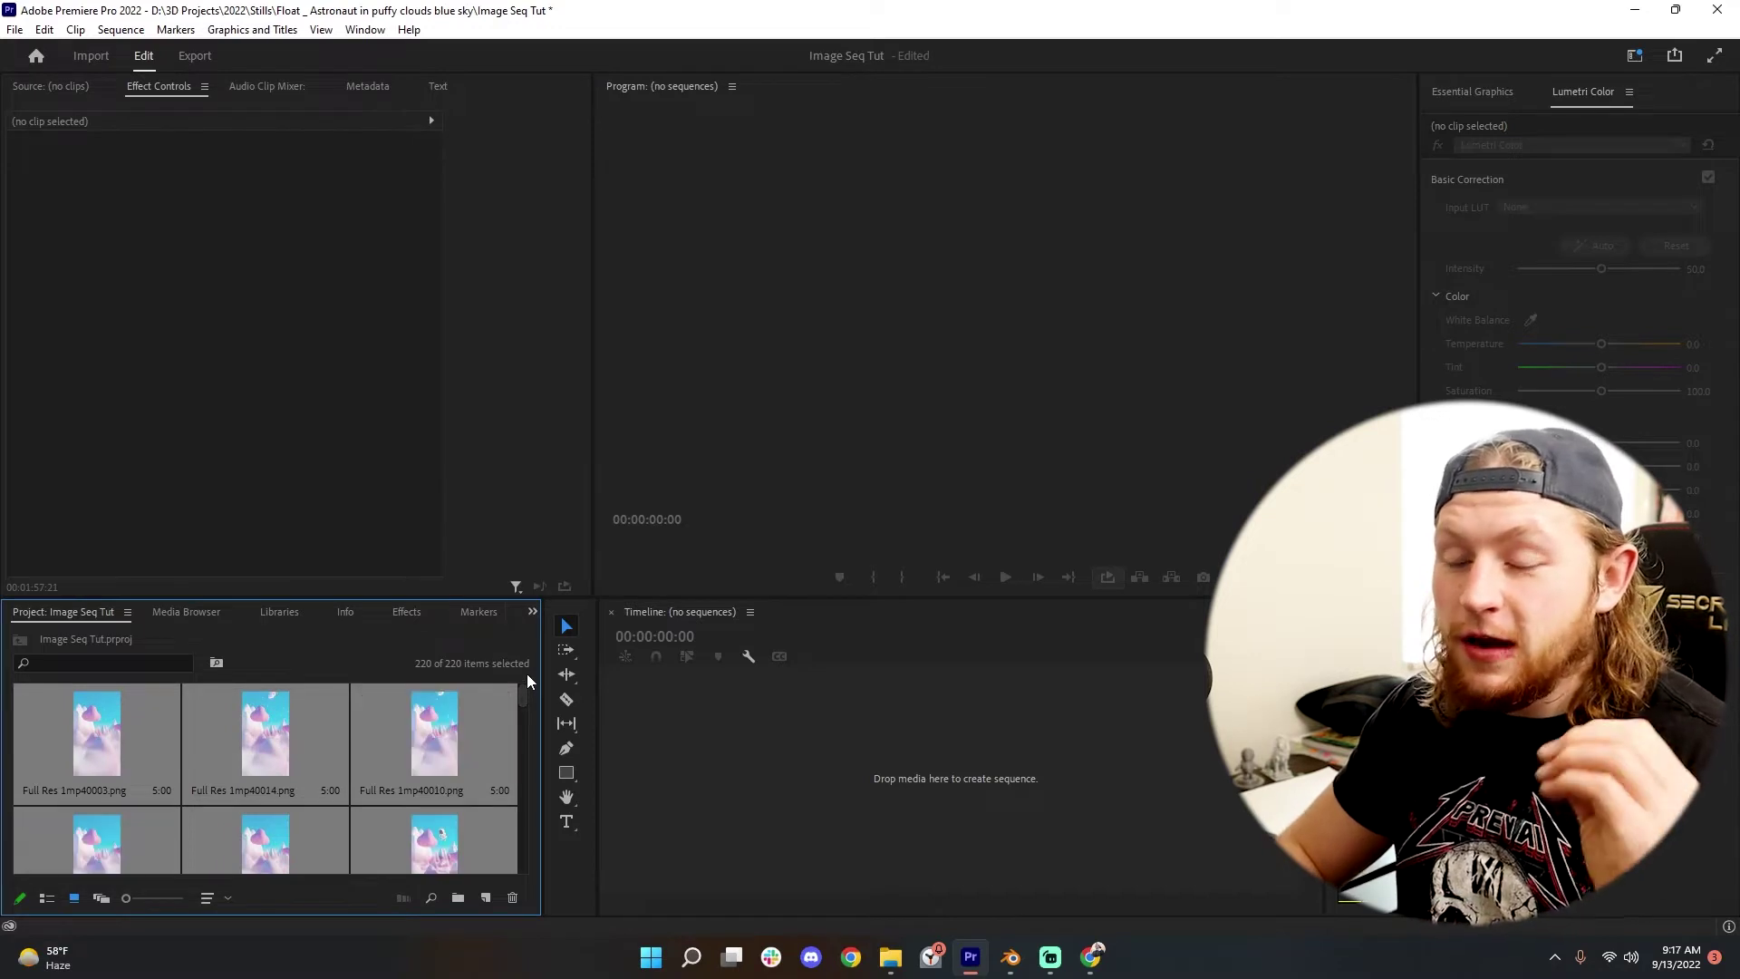
{"action": "scroll", "coordinate": [481, 743], "scroll_direction": "down", "scroll_amount": 15}
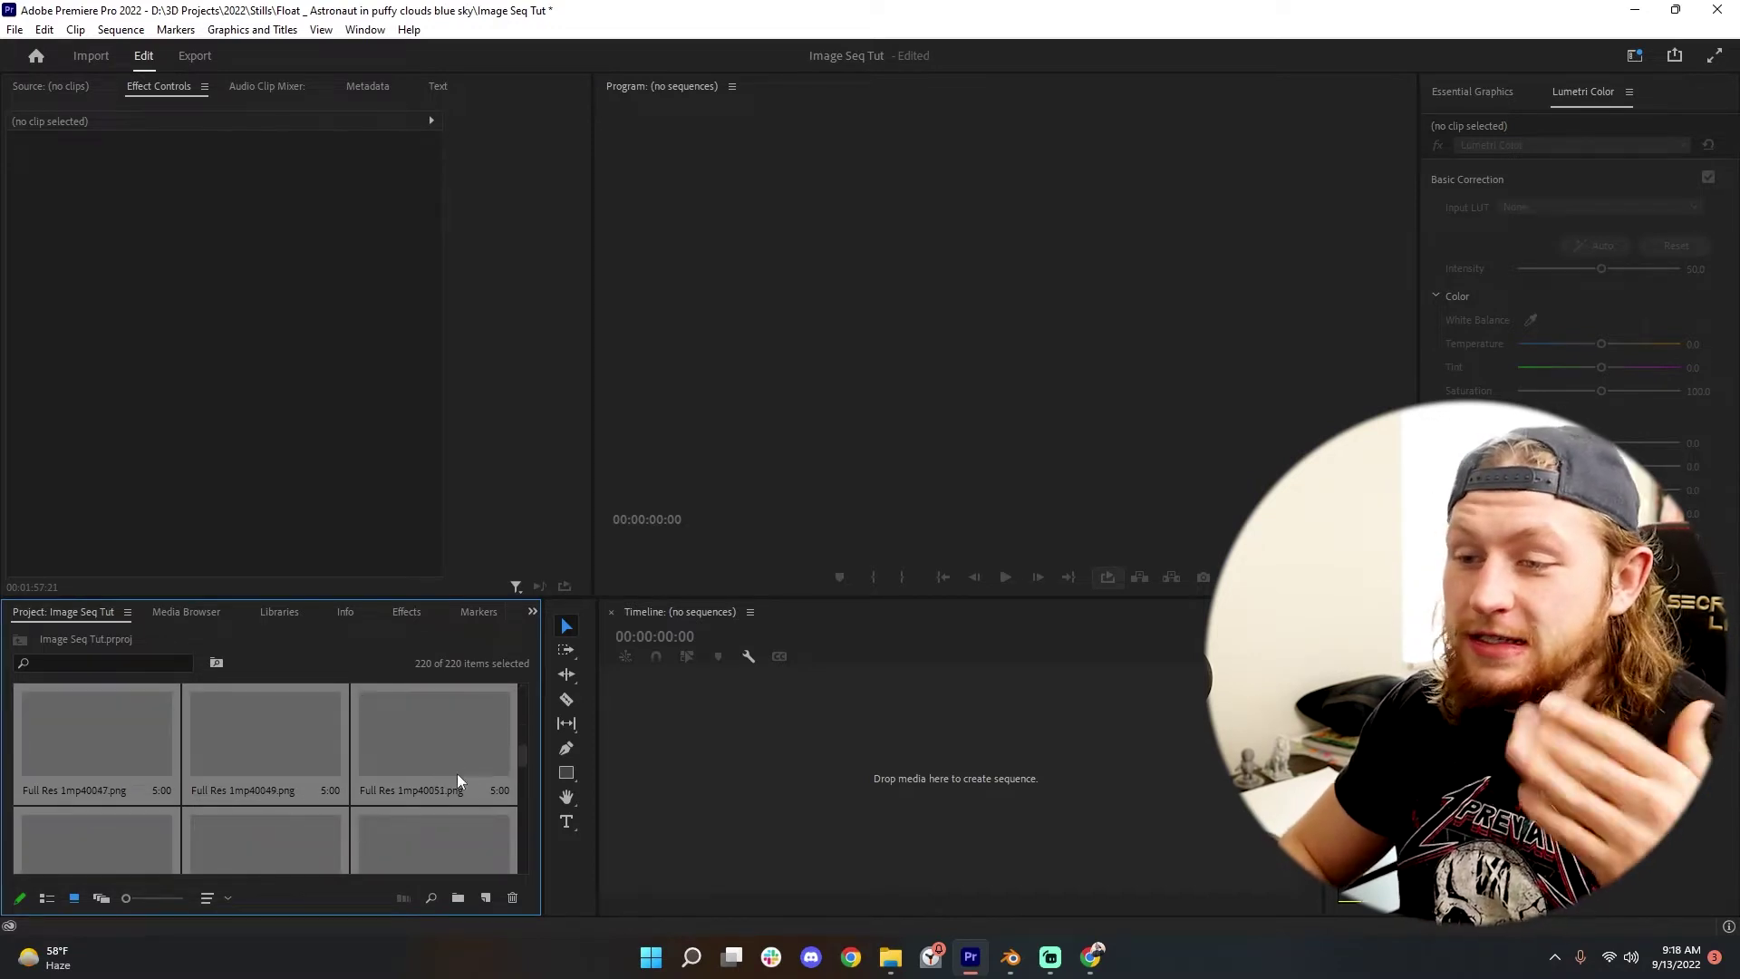
{"action": "left_click_drag", "start_coordinate": [299, 736], "coordinate": [716, 769]}
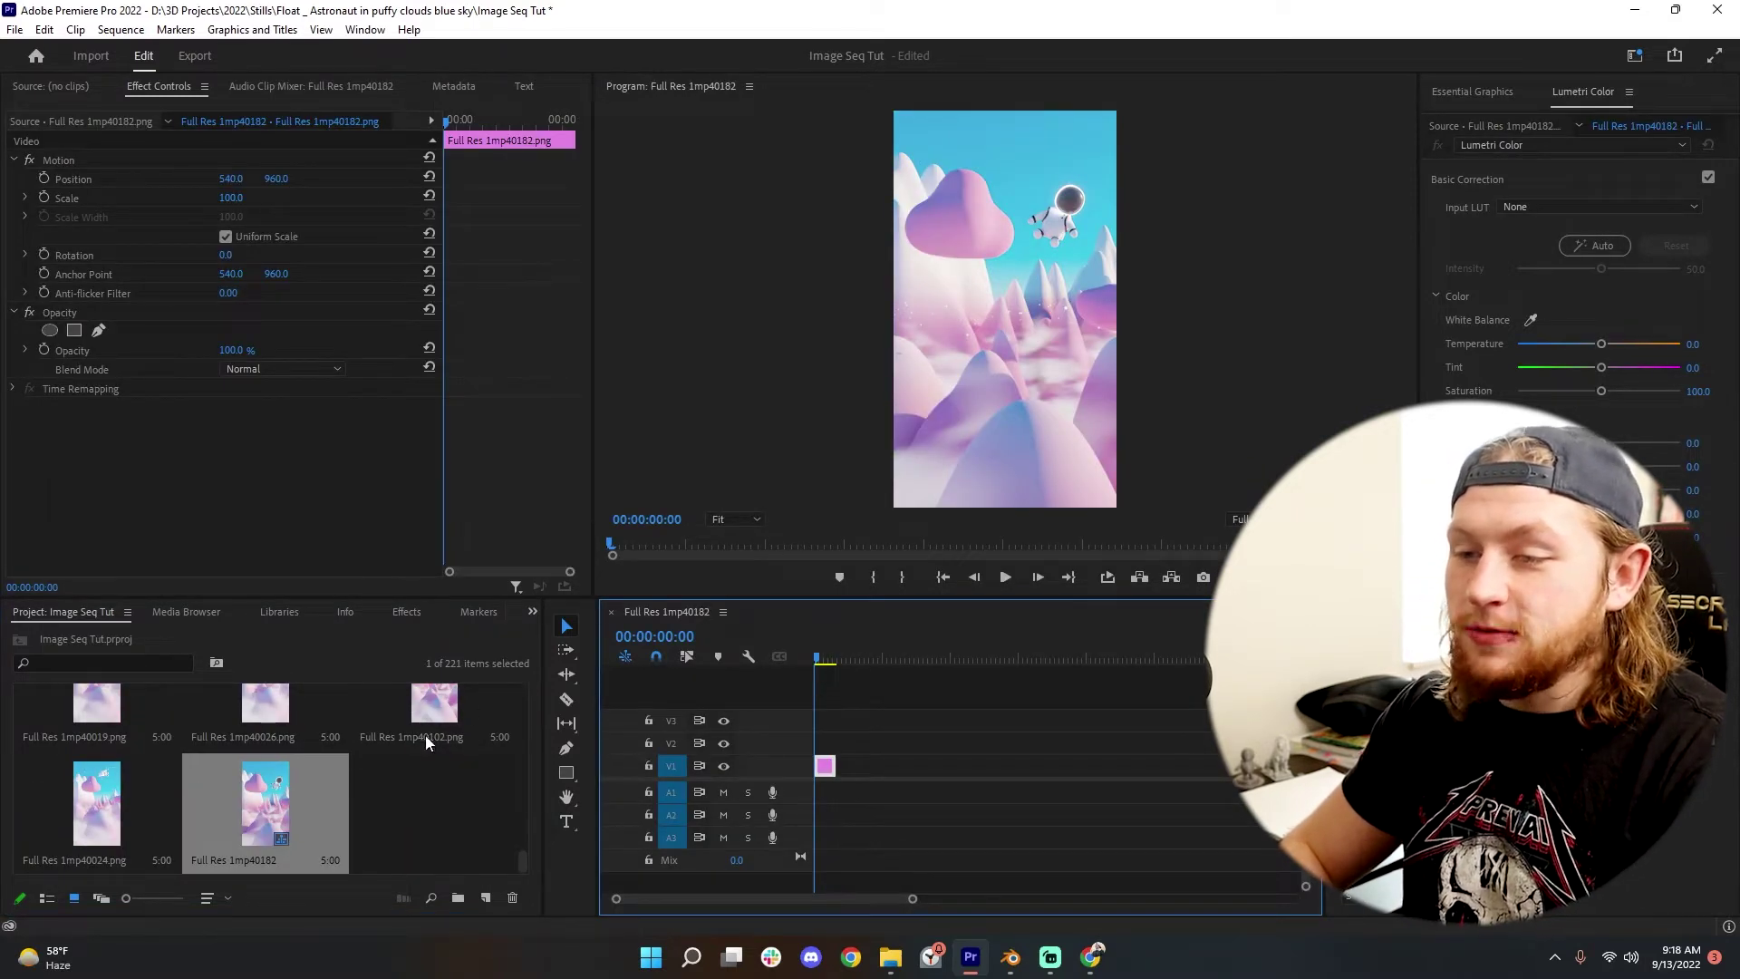
{"action": "key", "text": "ctrl+z"}
{"action": "key", "text": "ctrl+z"}
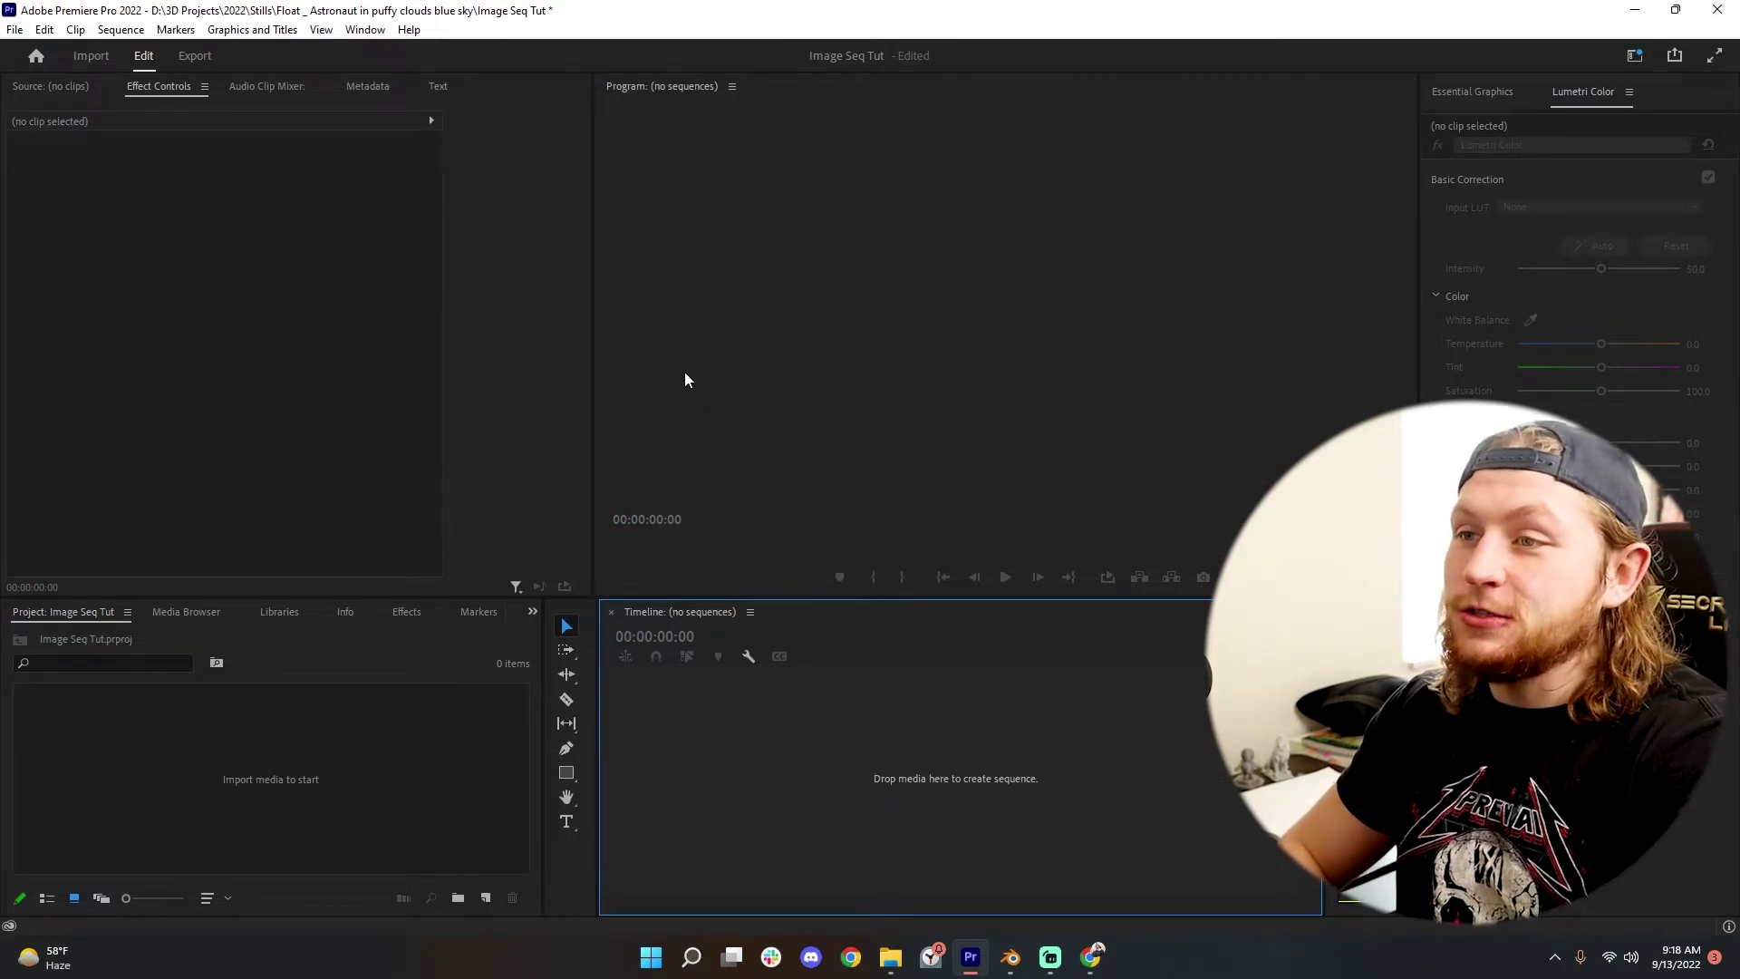
{"action": "key", "text": "ctrl+i"}
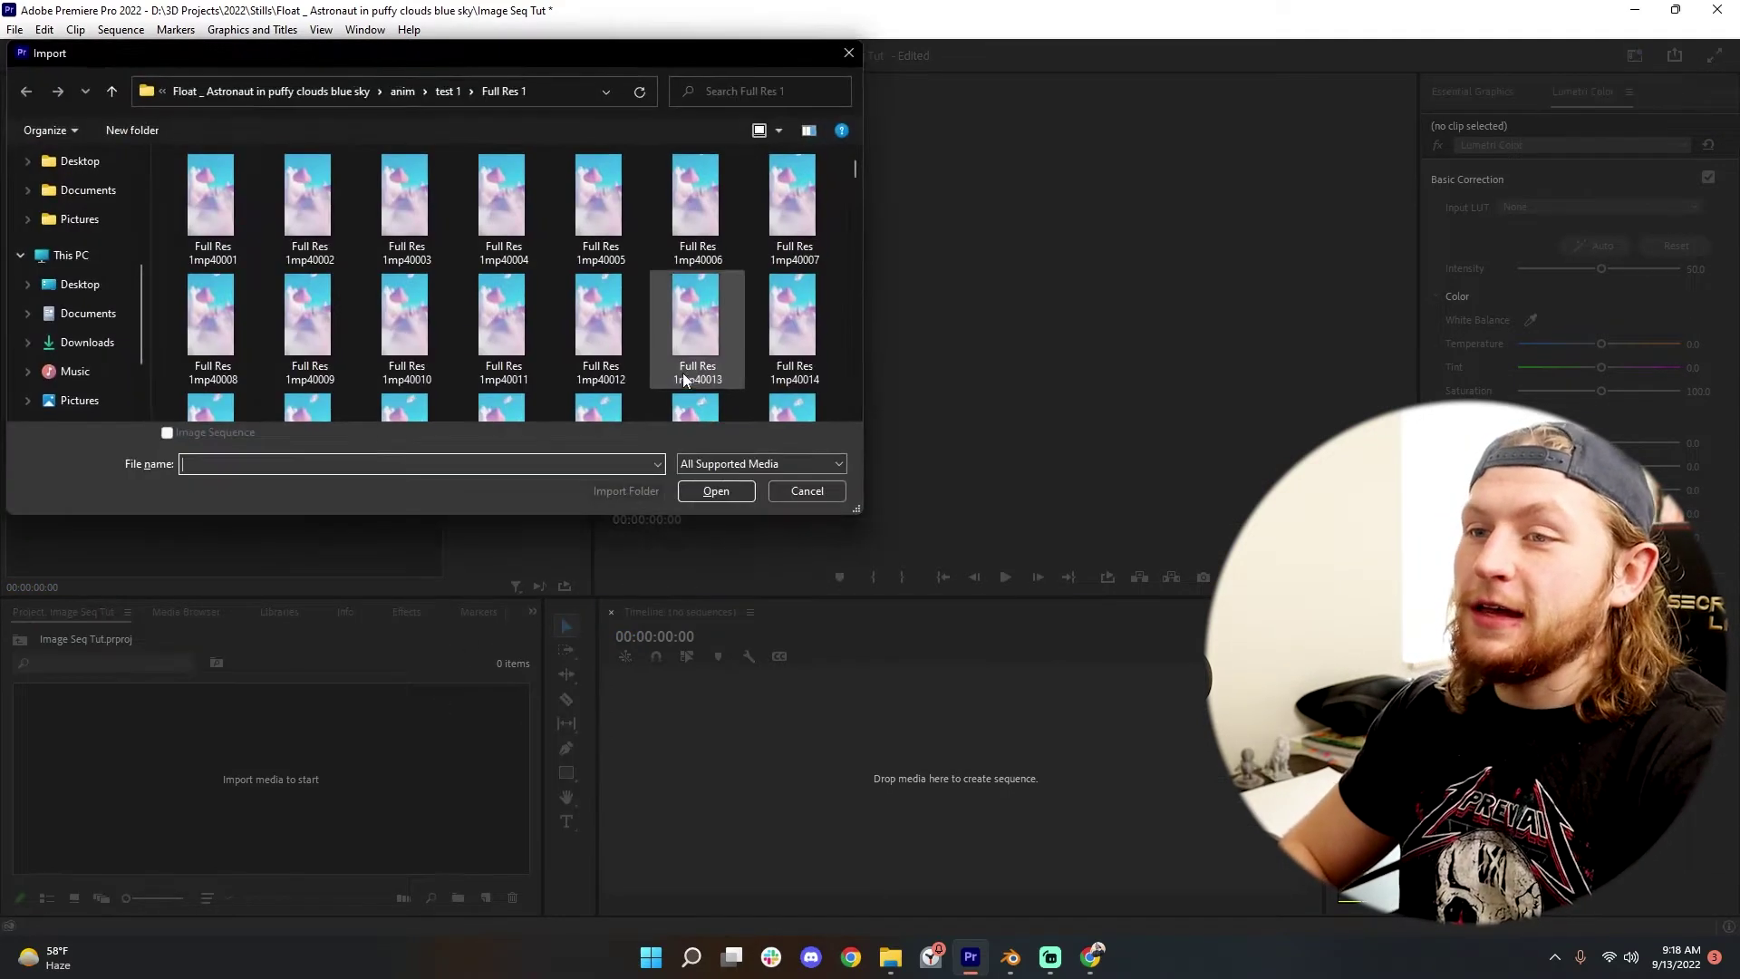
Import Full Res 1mp40001 as an image sequence with All Supported Media, placing the 9:04 clip on a new sequence
{"action": "left_click", "coordinate": [199, 185]}
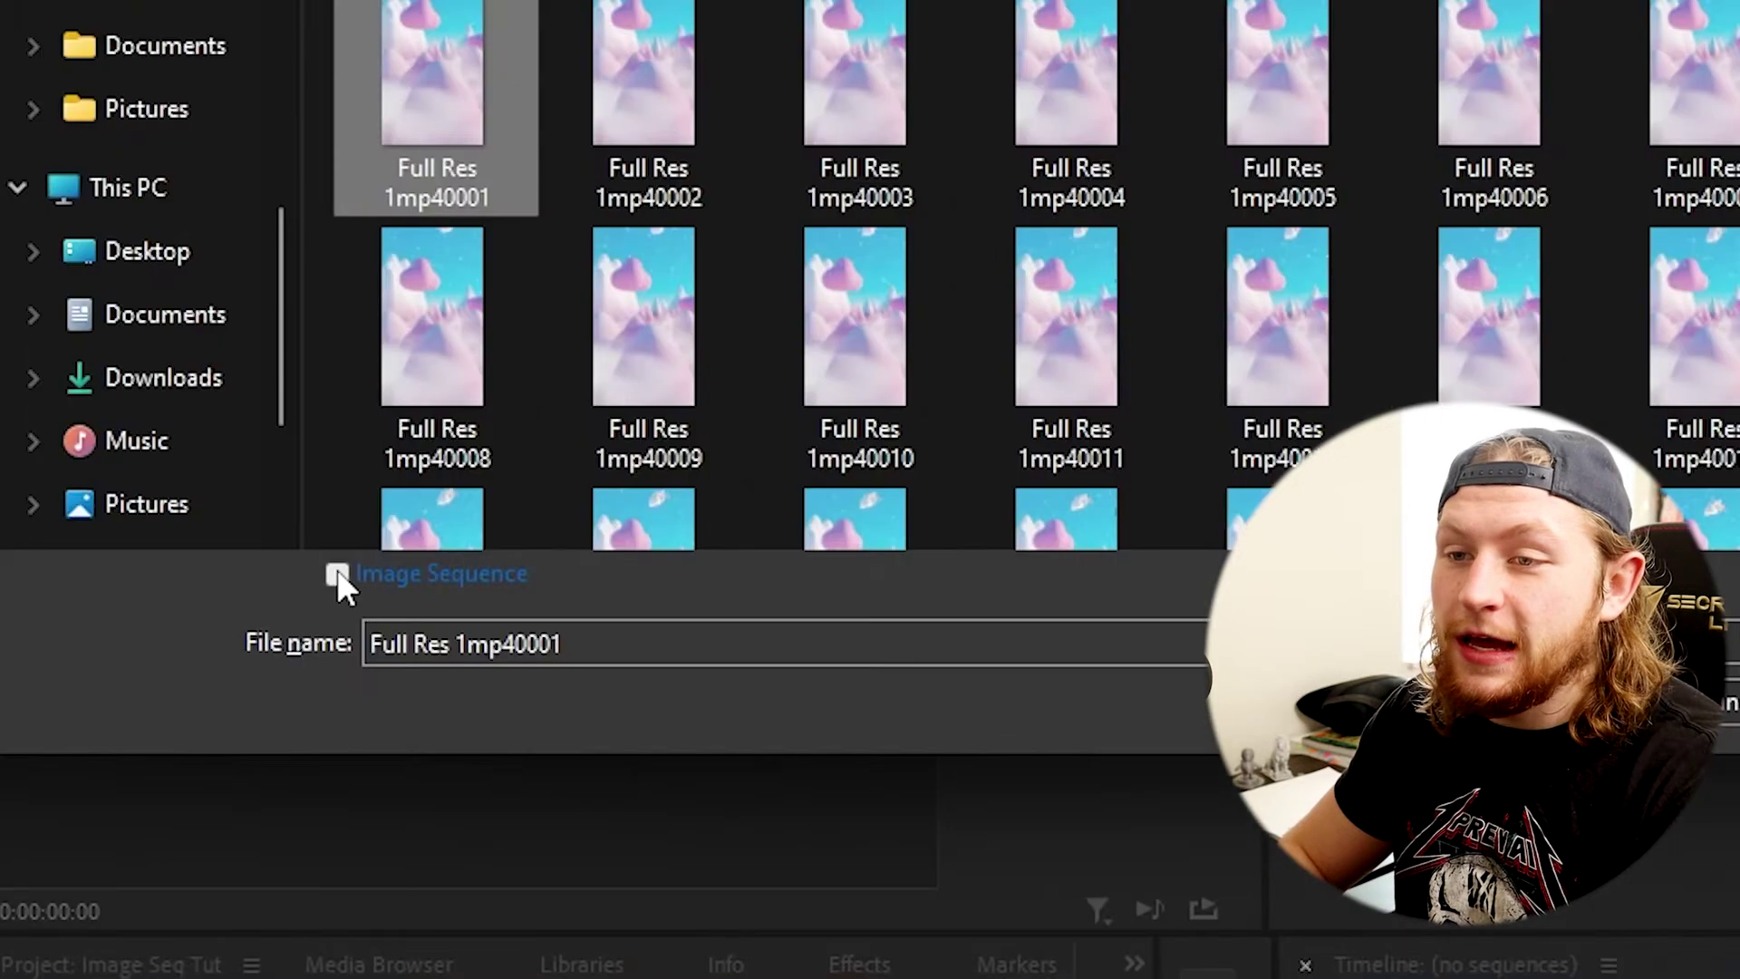
{"action": "left_click", "coordinate": [167, 433]}
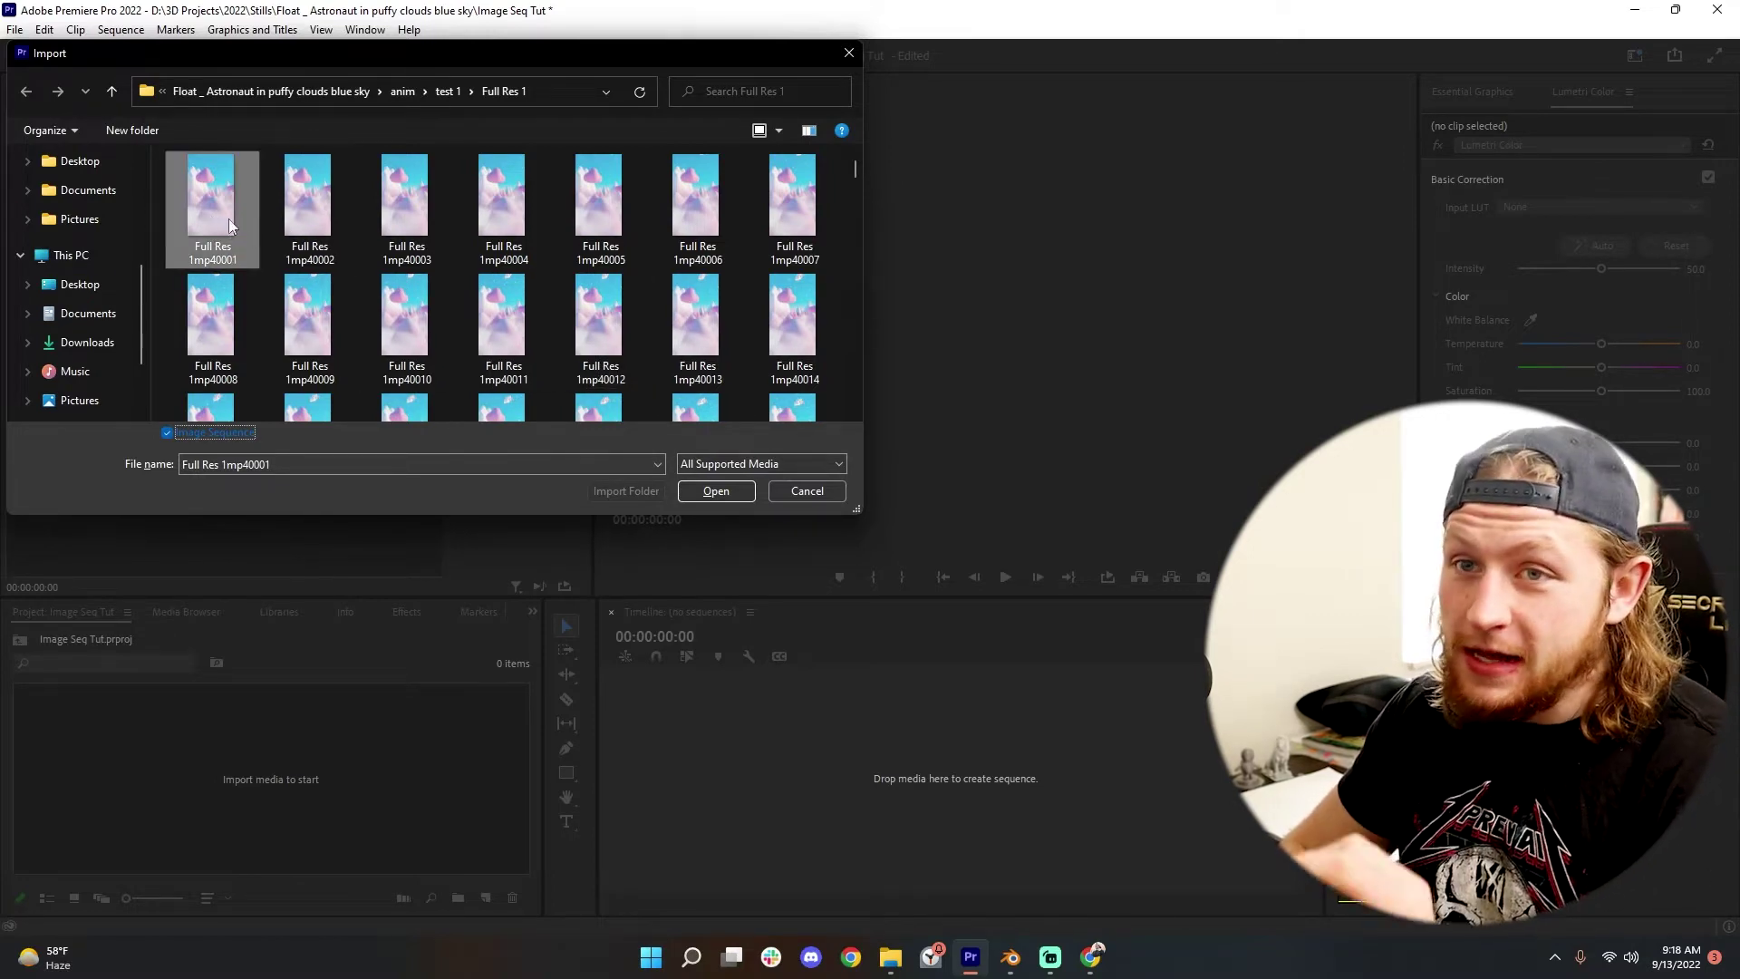
{"action": "left_click", "coordinate": [730, 465]}
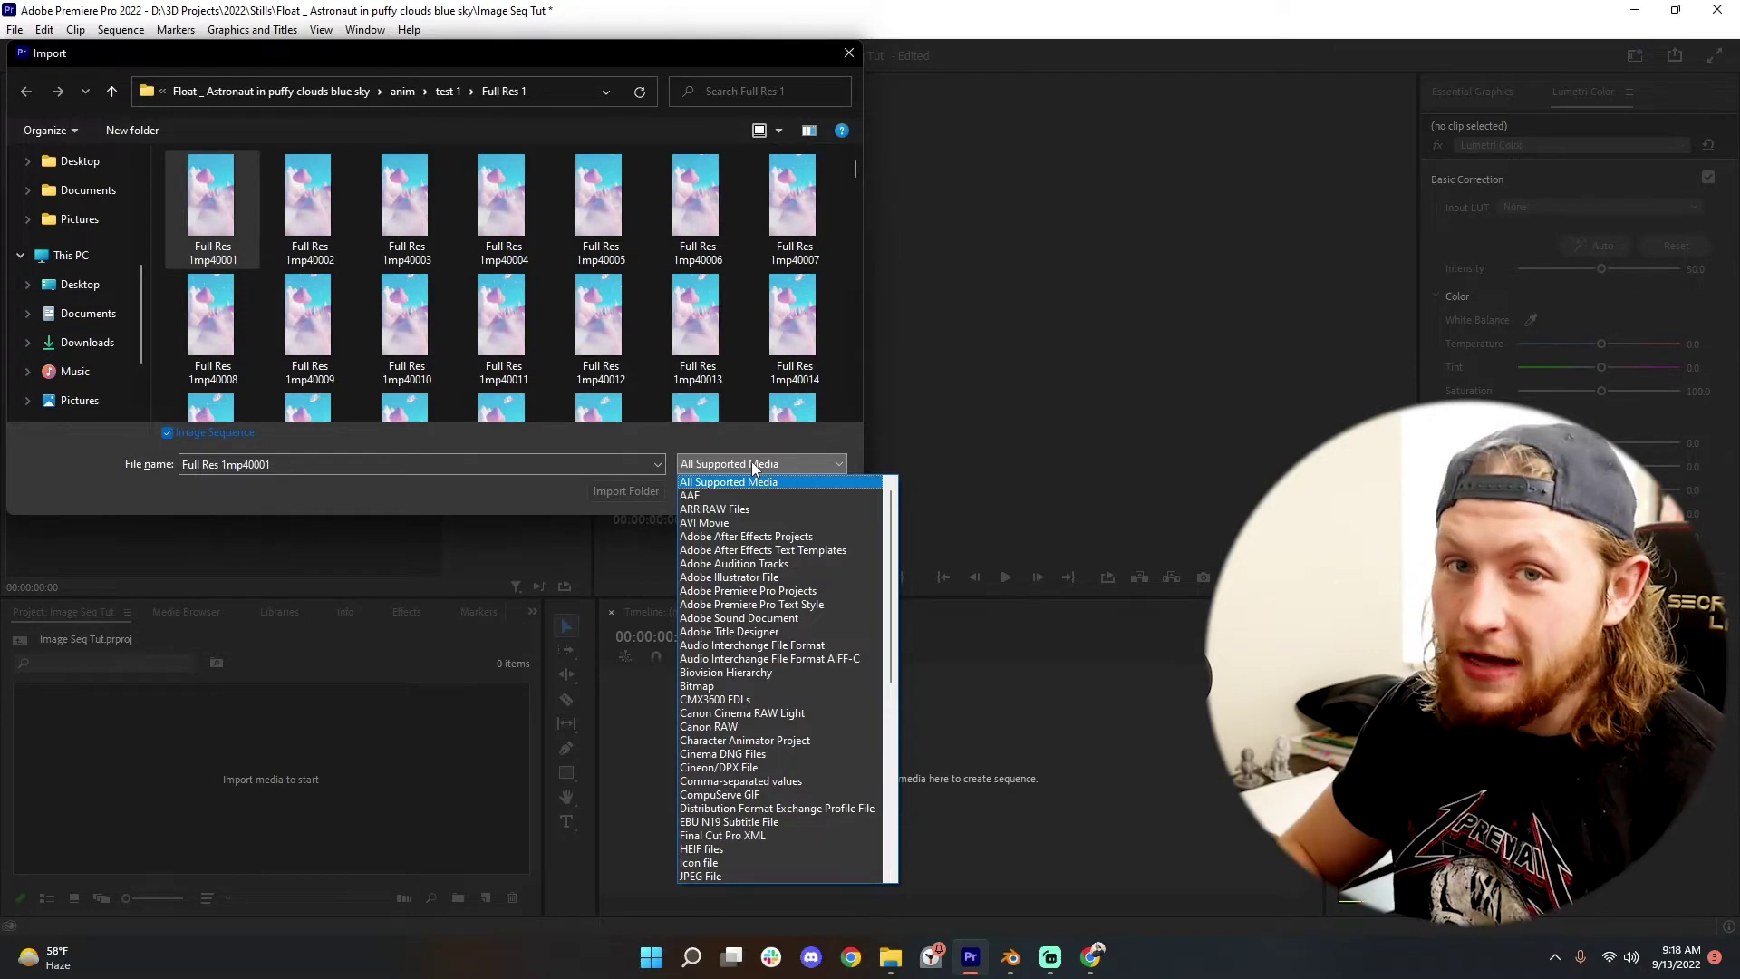
{"action": "left_click", "coordinate": [753, 460]}
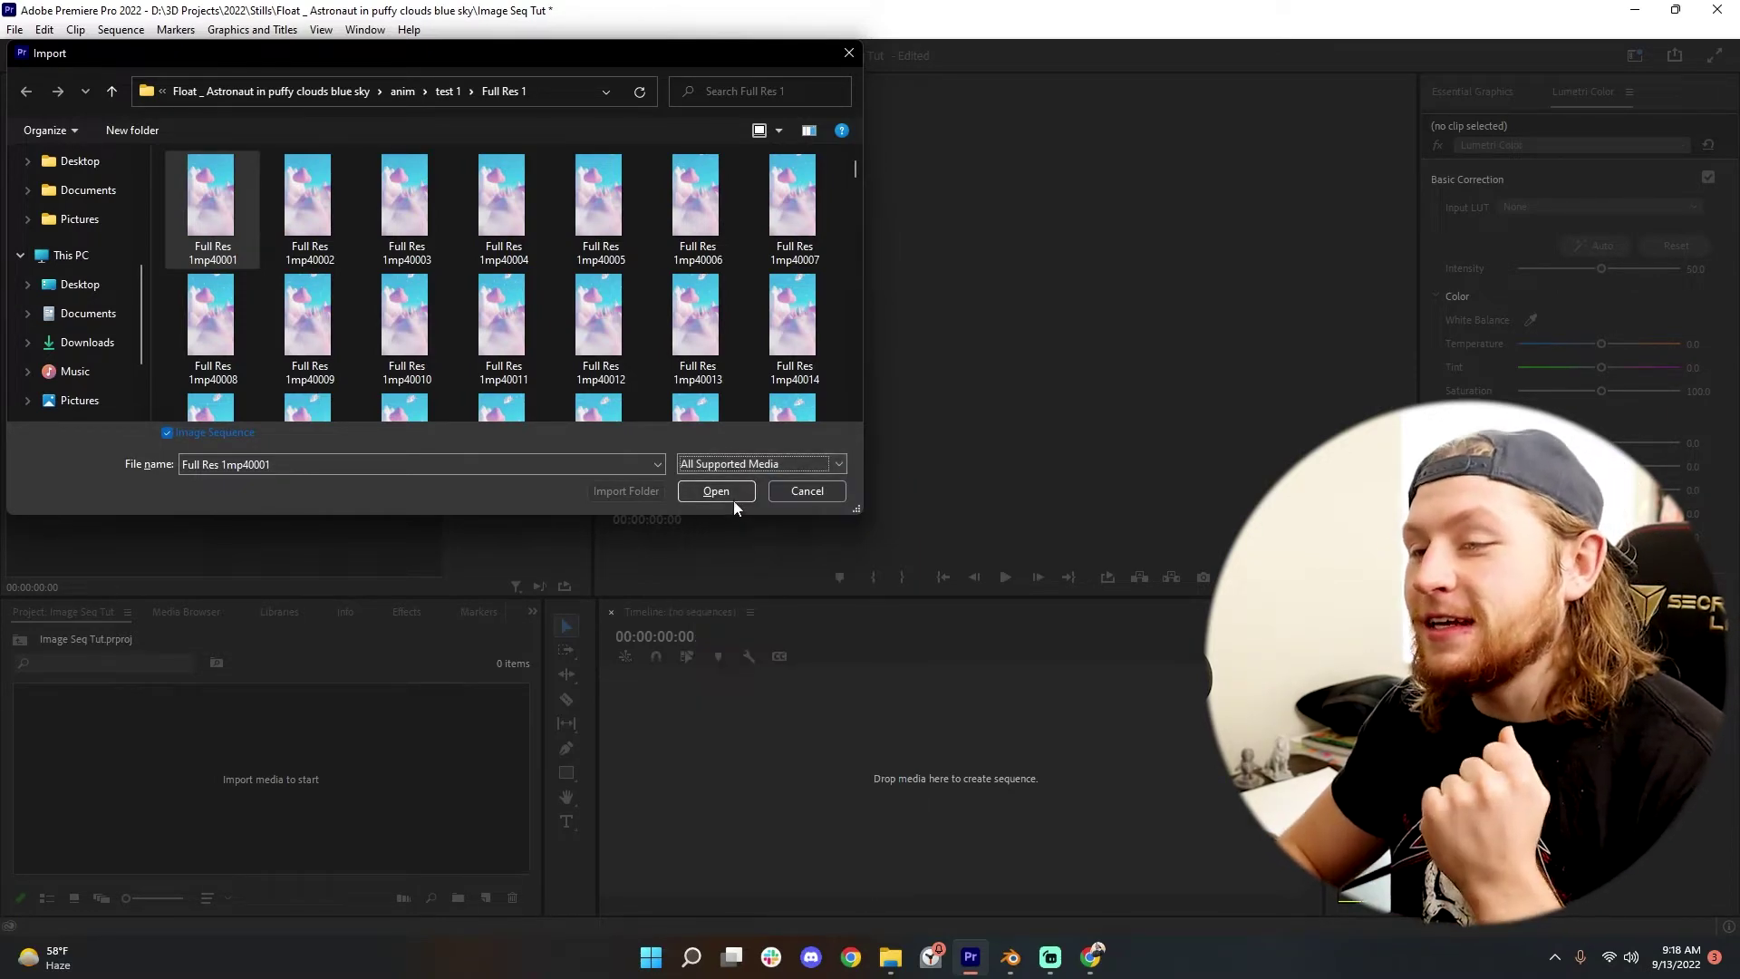
{"action": "left_click", "coordinate": [732, 494]}
{"action": "left_click_drag", "start_coordinate": [104, 738], "coordinate": [841, 750]}
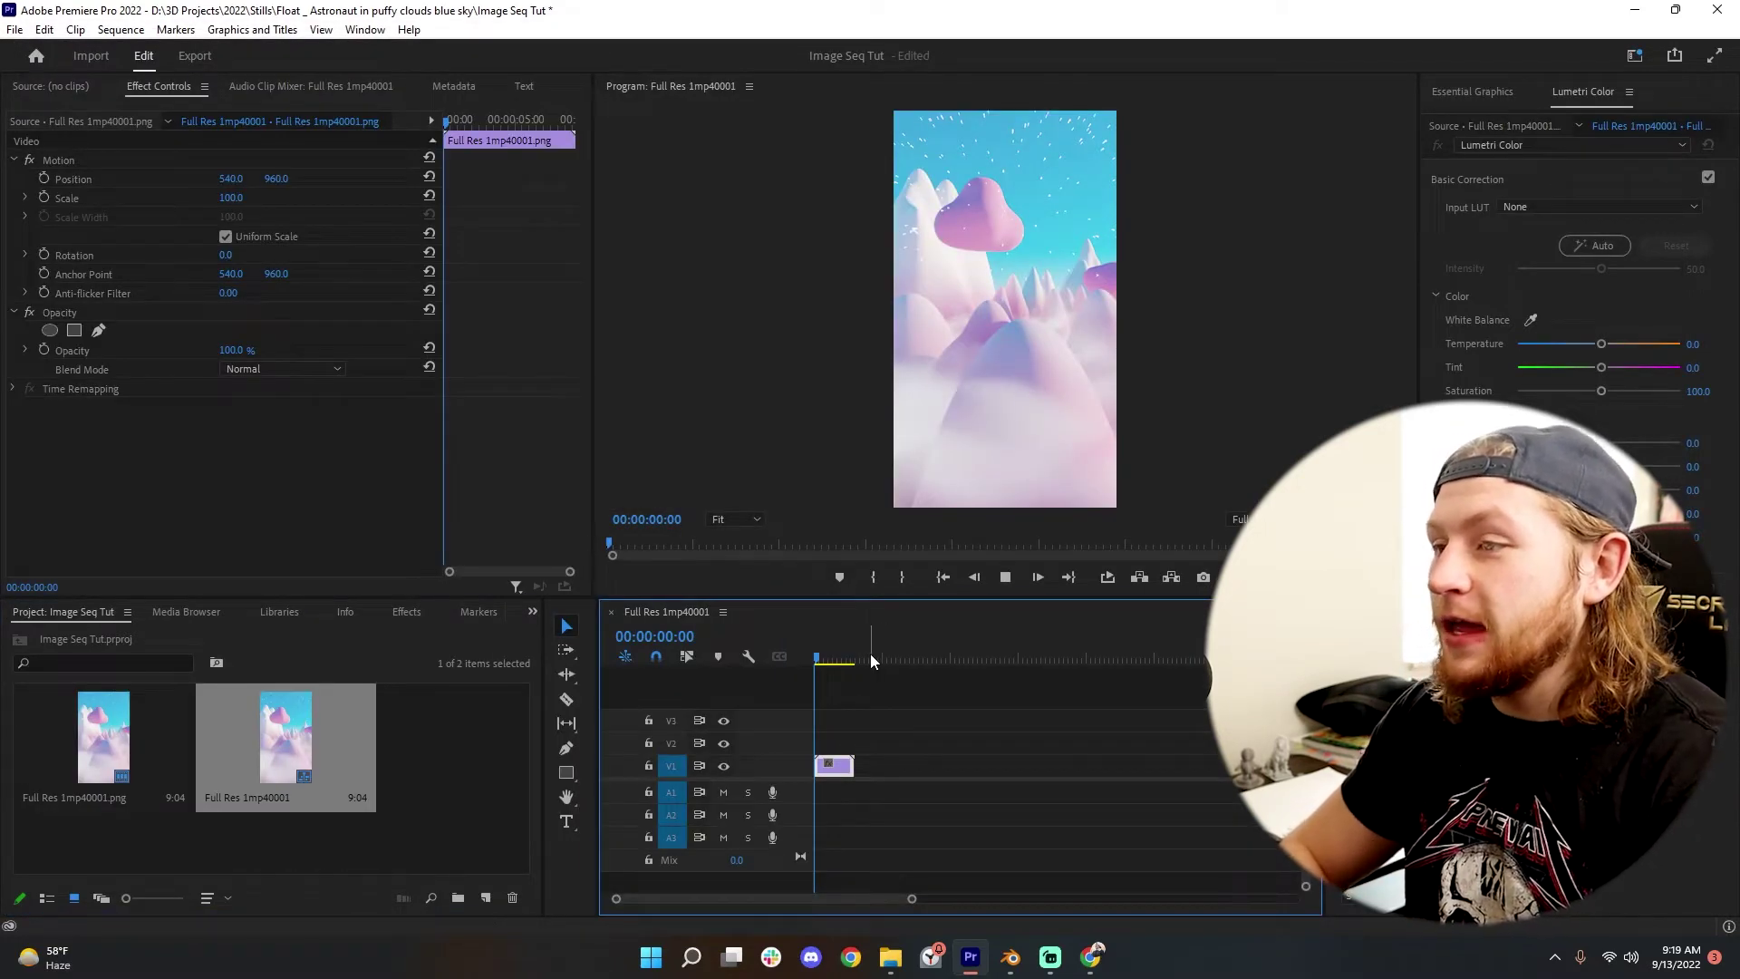
Play the Full Res 1mp40001 sequence, delete its V1 clip, and reselect the first frame for import
{"action": "key", "text": "space"}
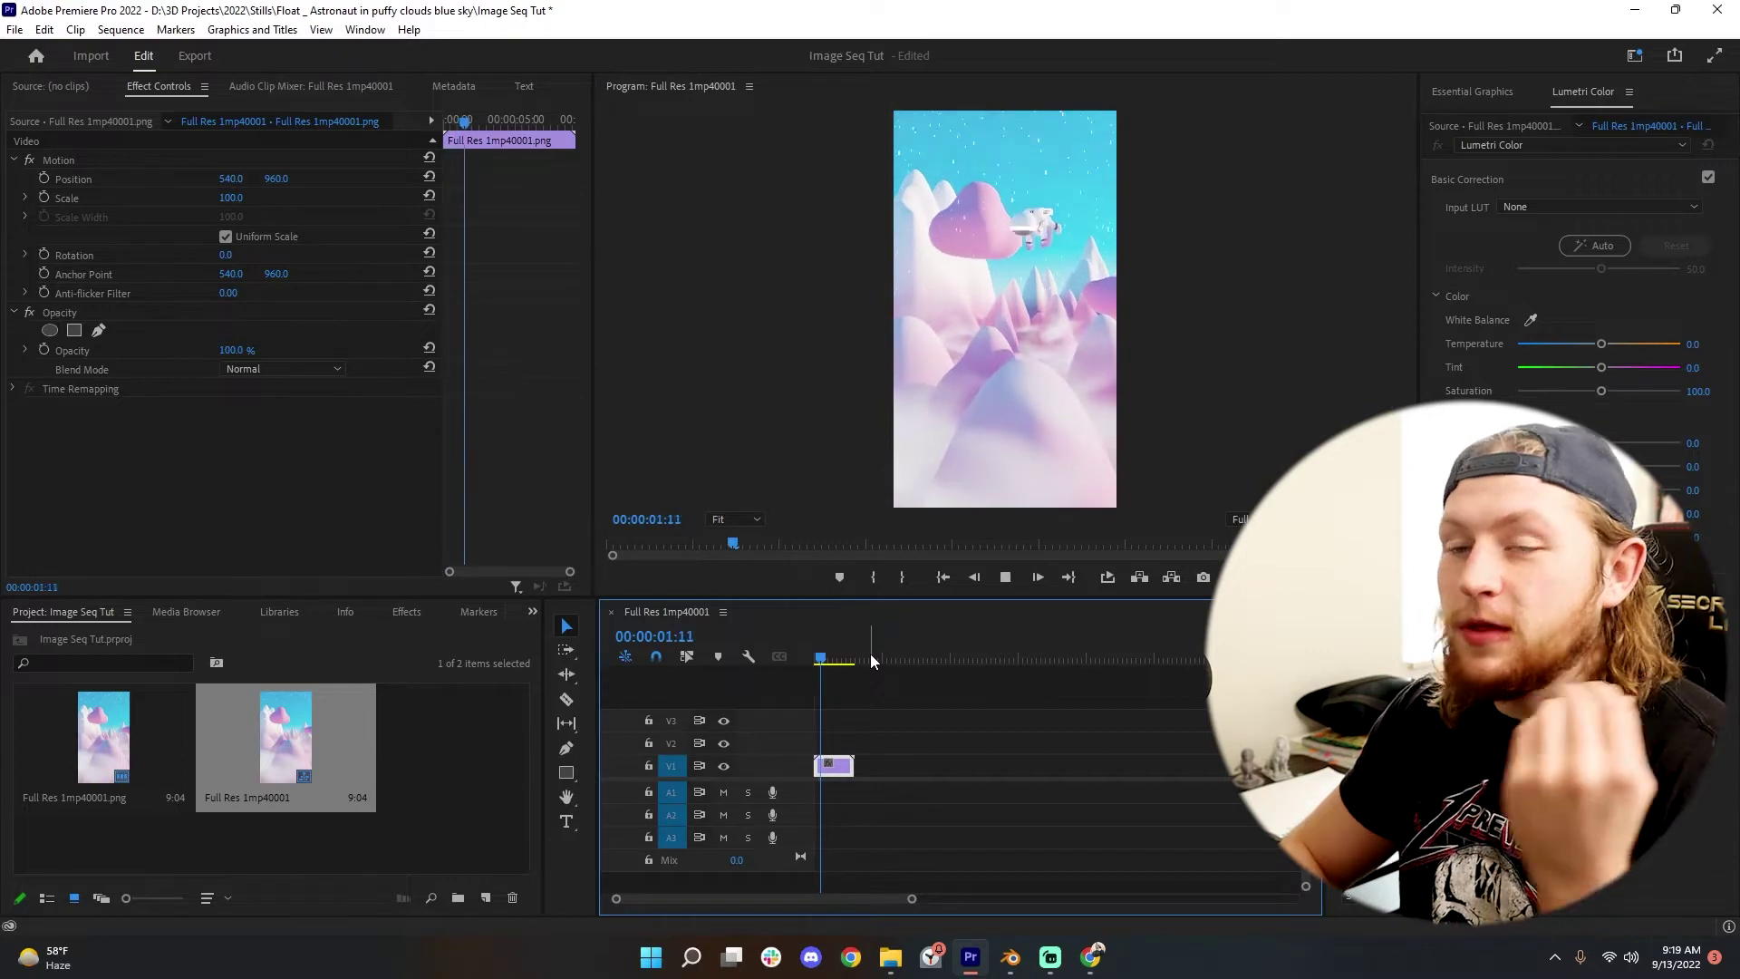
{"action": "left_click", "coordinate": [823, 766]}
{"action": "key", "text": "Delete"}
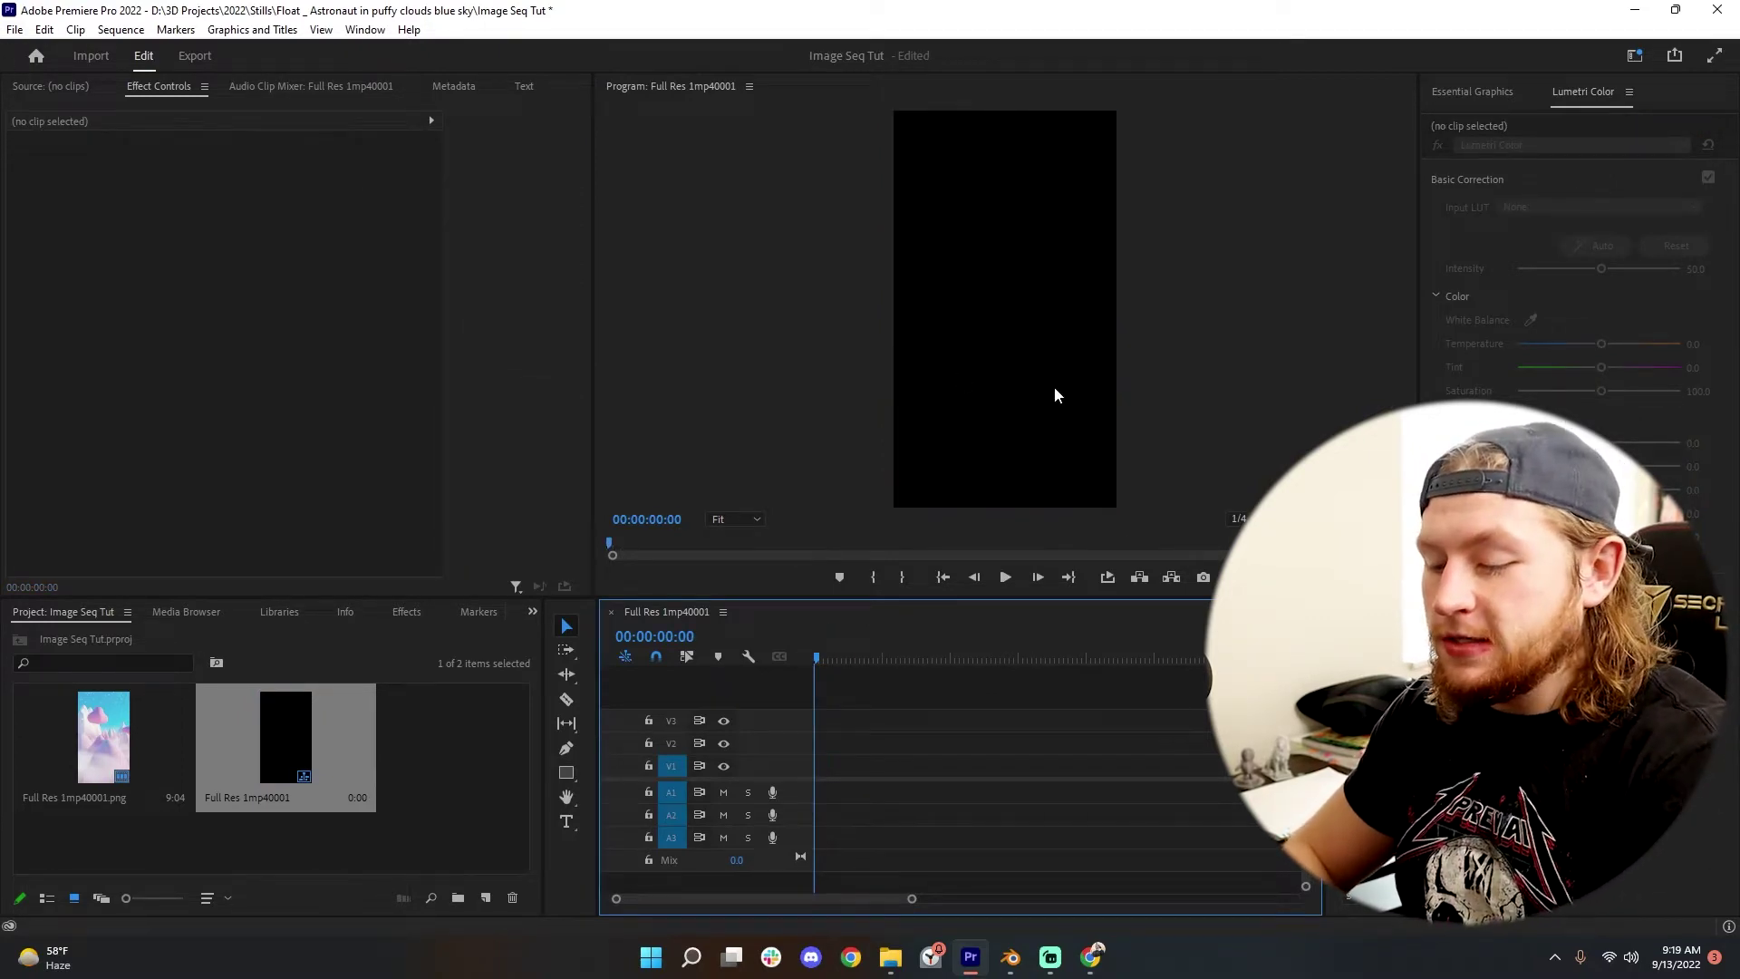
{"action": "key", "text": "ctrl+i"}
{"action": "left_click", "coordinate": [230, 220]}
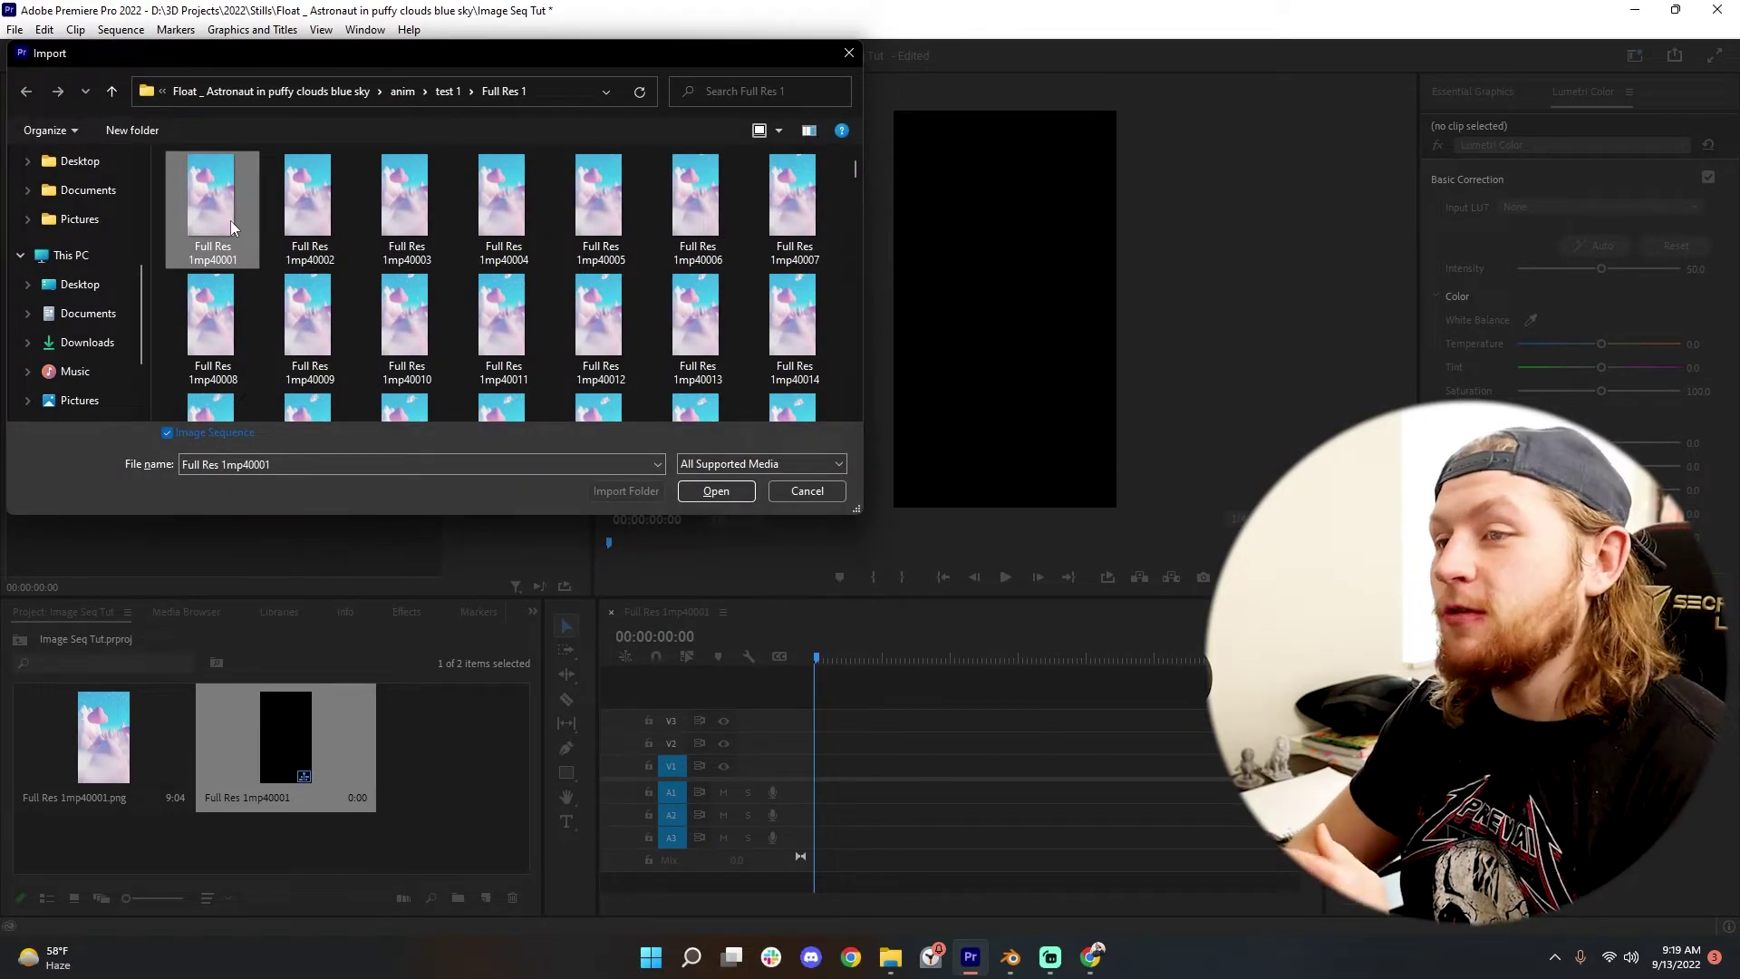
Try multi-selecting frames, settle on Full Res 1mp40001 alone, then cancel the import
{"action": "left_click", "coordinate": [286, 215], "text": "shift"}
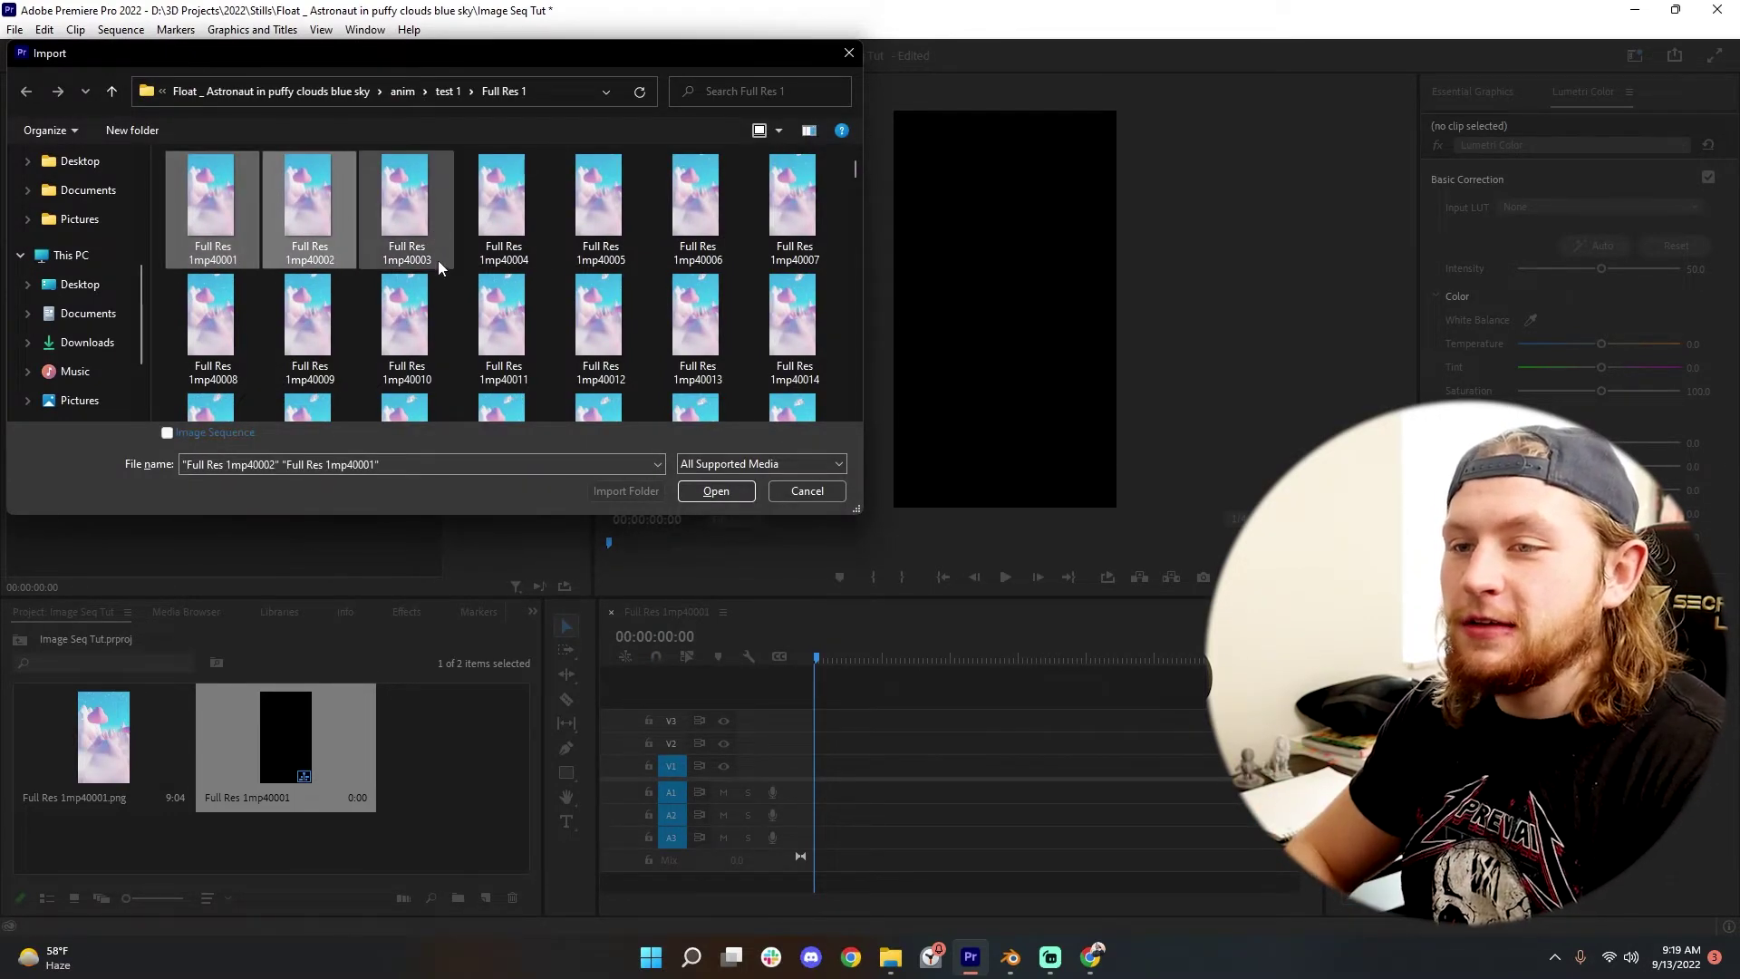
{"action": "left_click", "coordinate": [503, 317], "text": "shift"}
{"action": "left_click", "coordinate": [214, 237]}
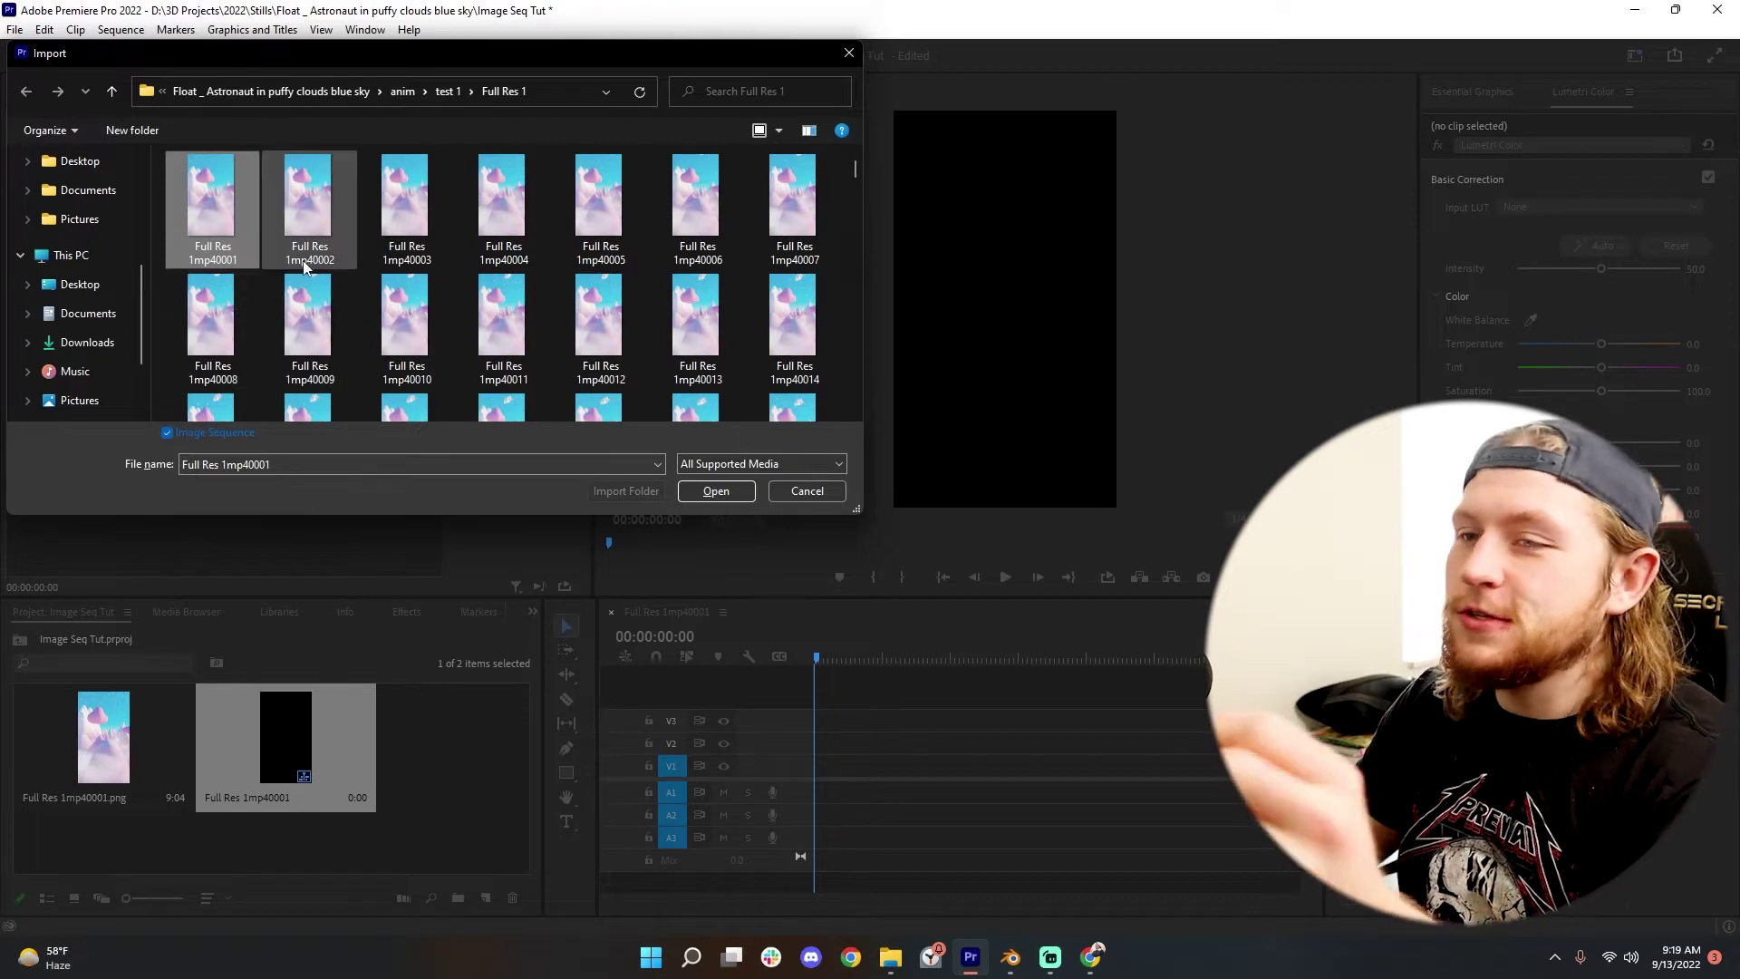
{"action": "scroll", "coordinate": [415, 207], "scroll_direction": "down", "scroll_amount": 6}
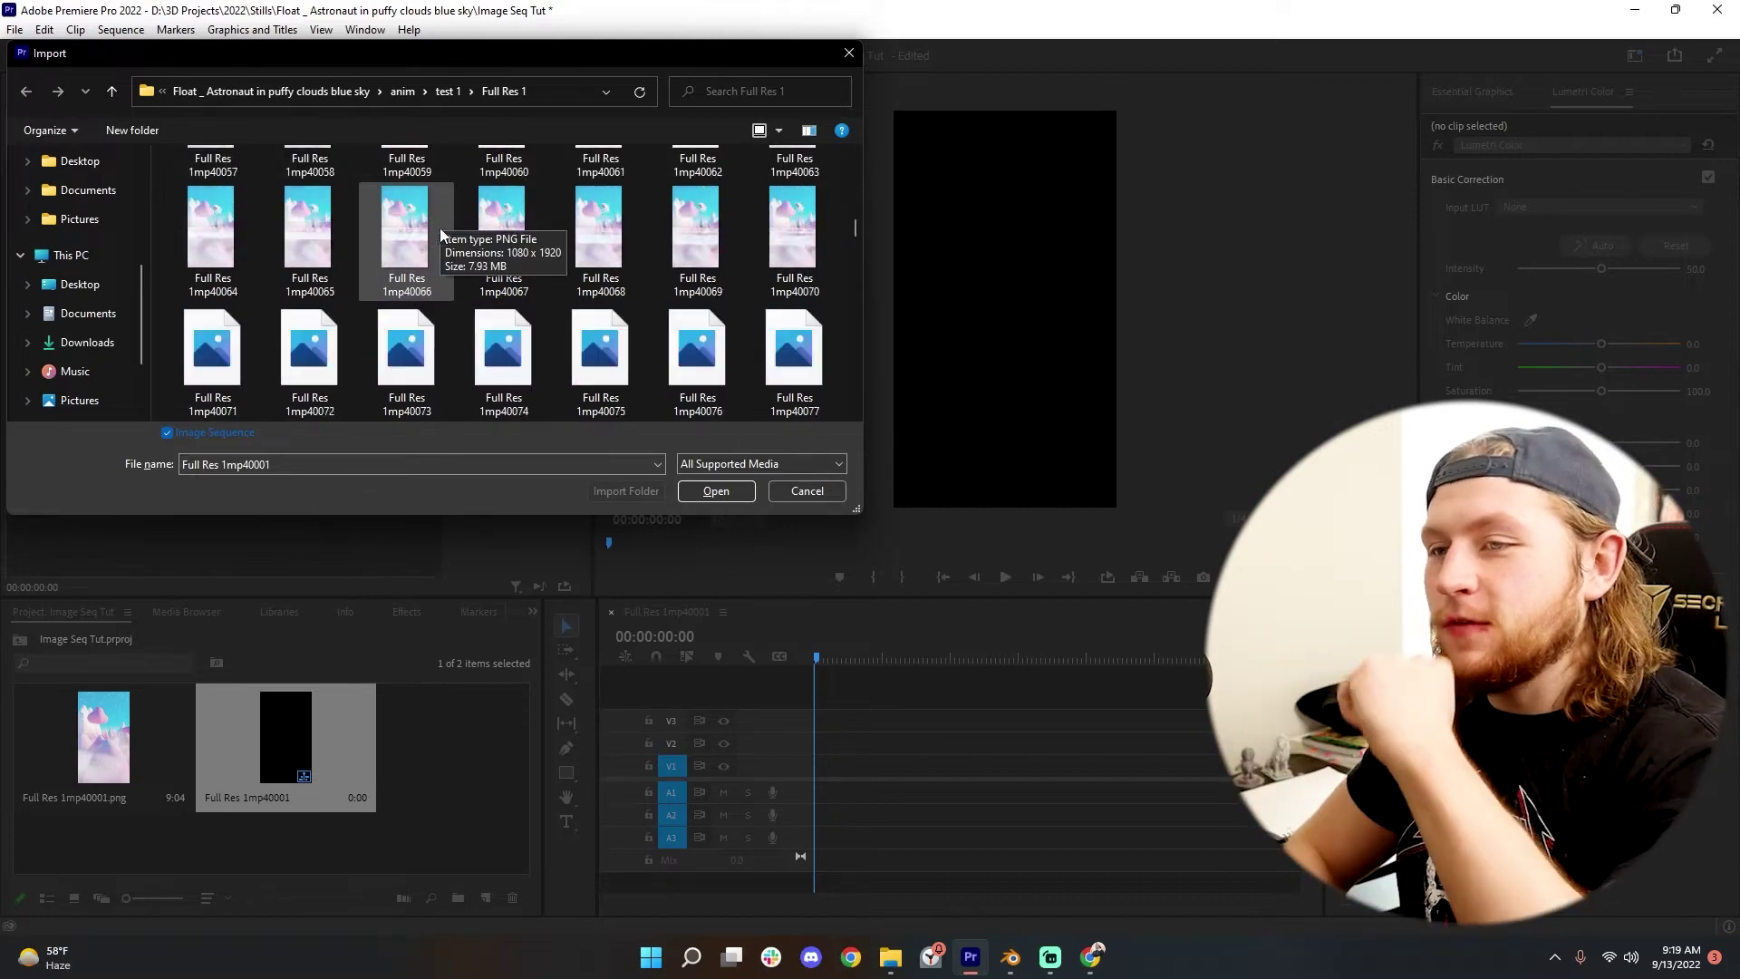
{"action": "scroll", "coordinate": [433, 264], "scroll_direction": "down", "scroll_amount": 15}
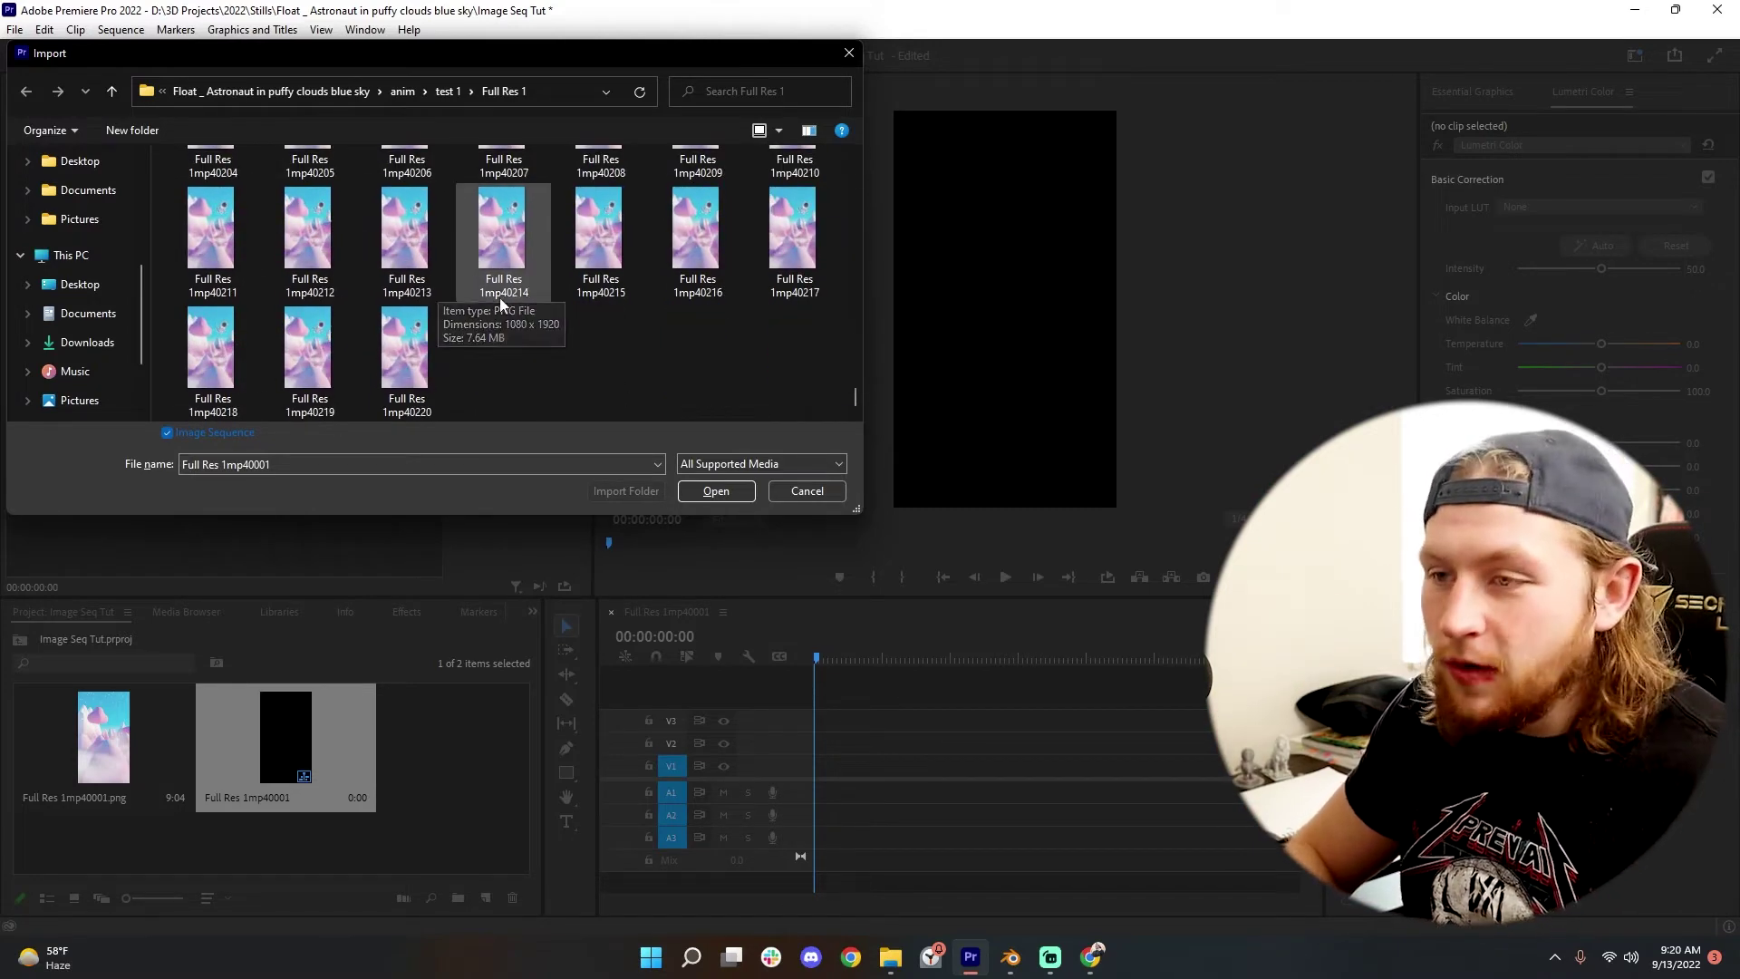
{"action": "scroll", "coordinate": [487, 349], "scroll_direction": "up", "scroll_amount": 20}
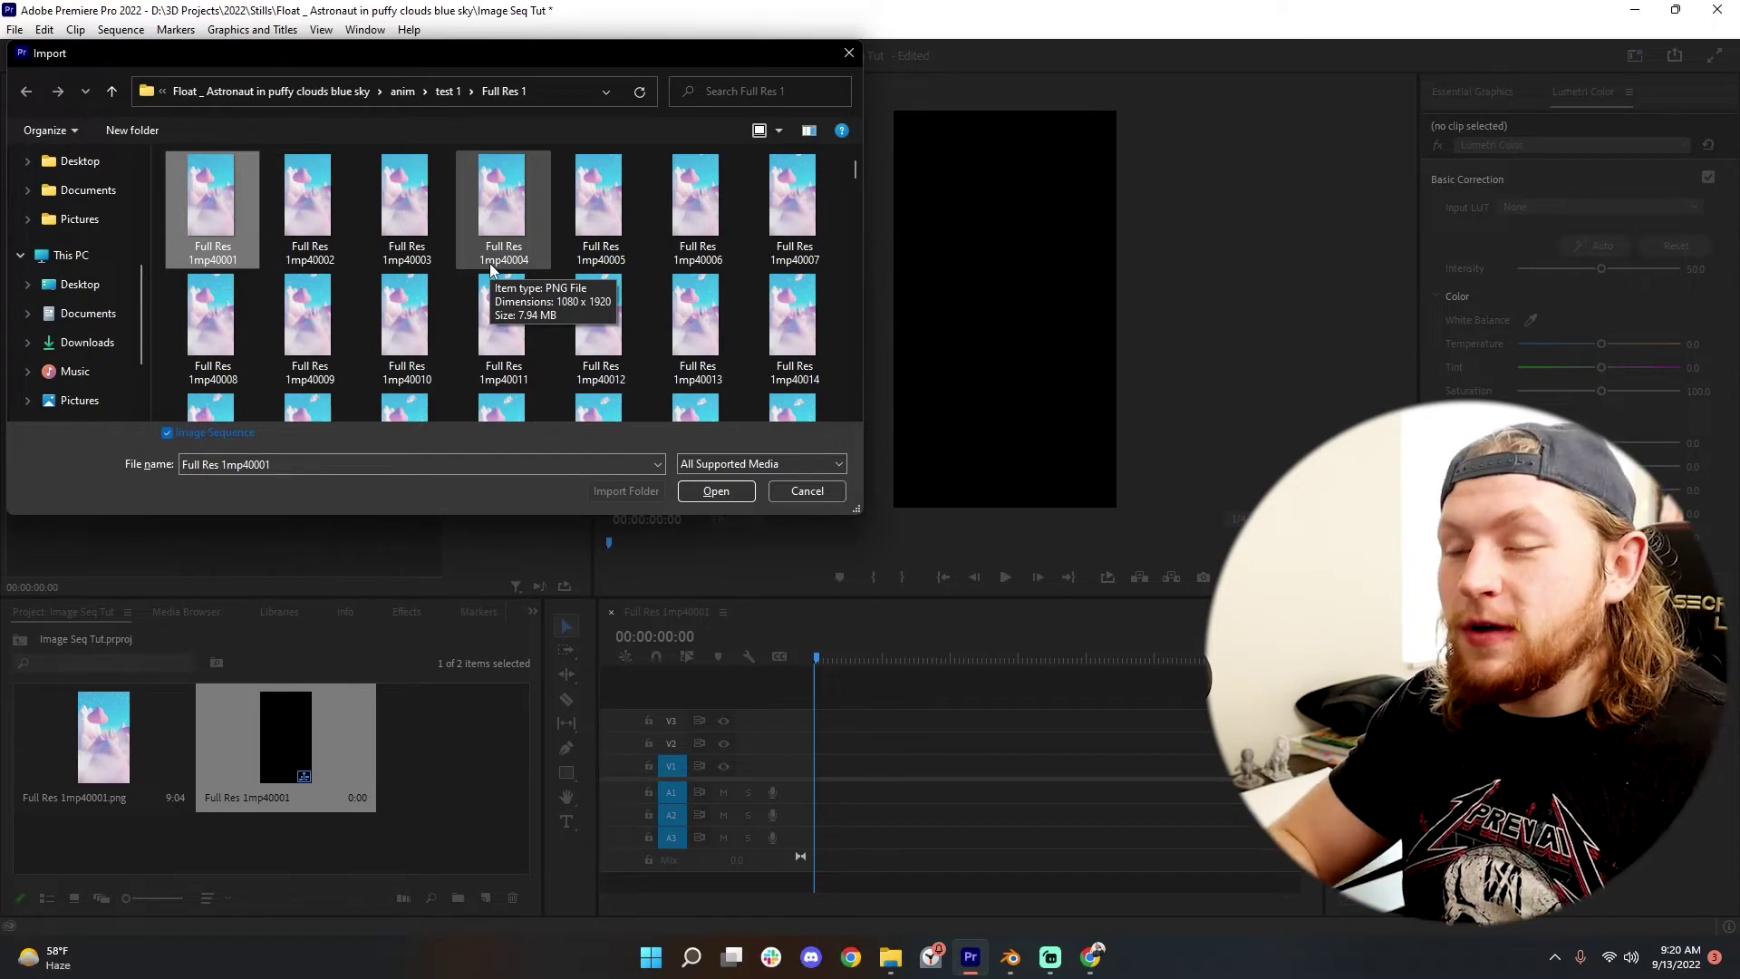
{"action": "left_click", "coordinate": [798, 499]}
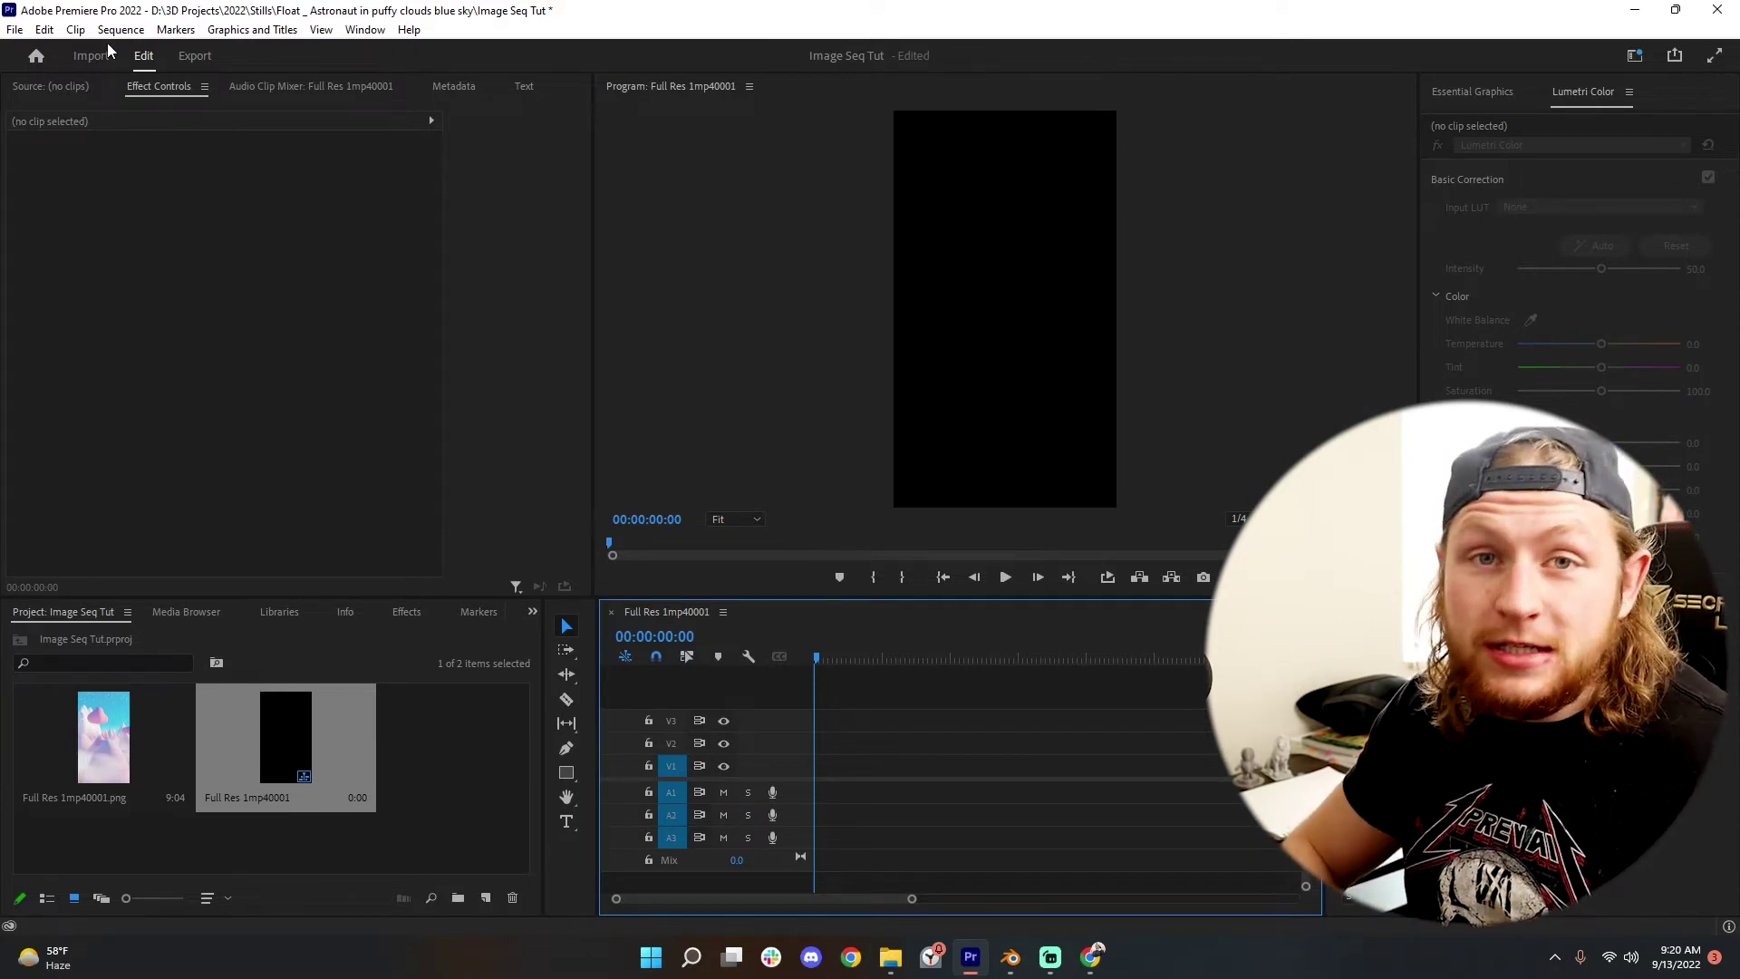
Set the Indeterminate Media Timebase in Media preferences to 30.00 fps and confirm
{"action": "left_click", "coordinate": [13, 31]}
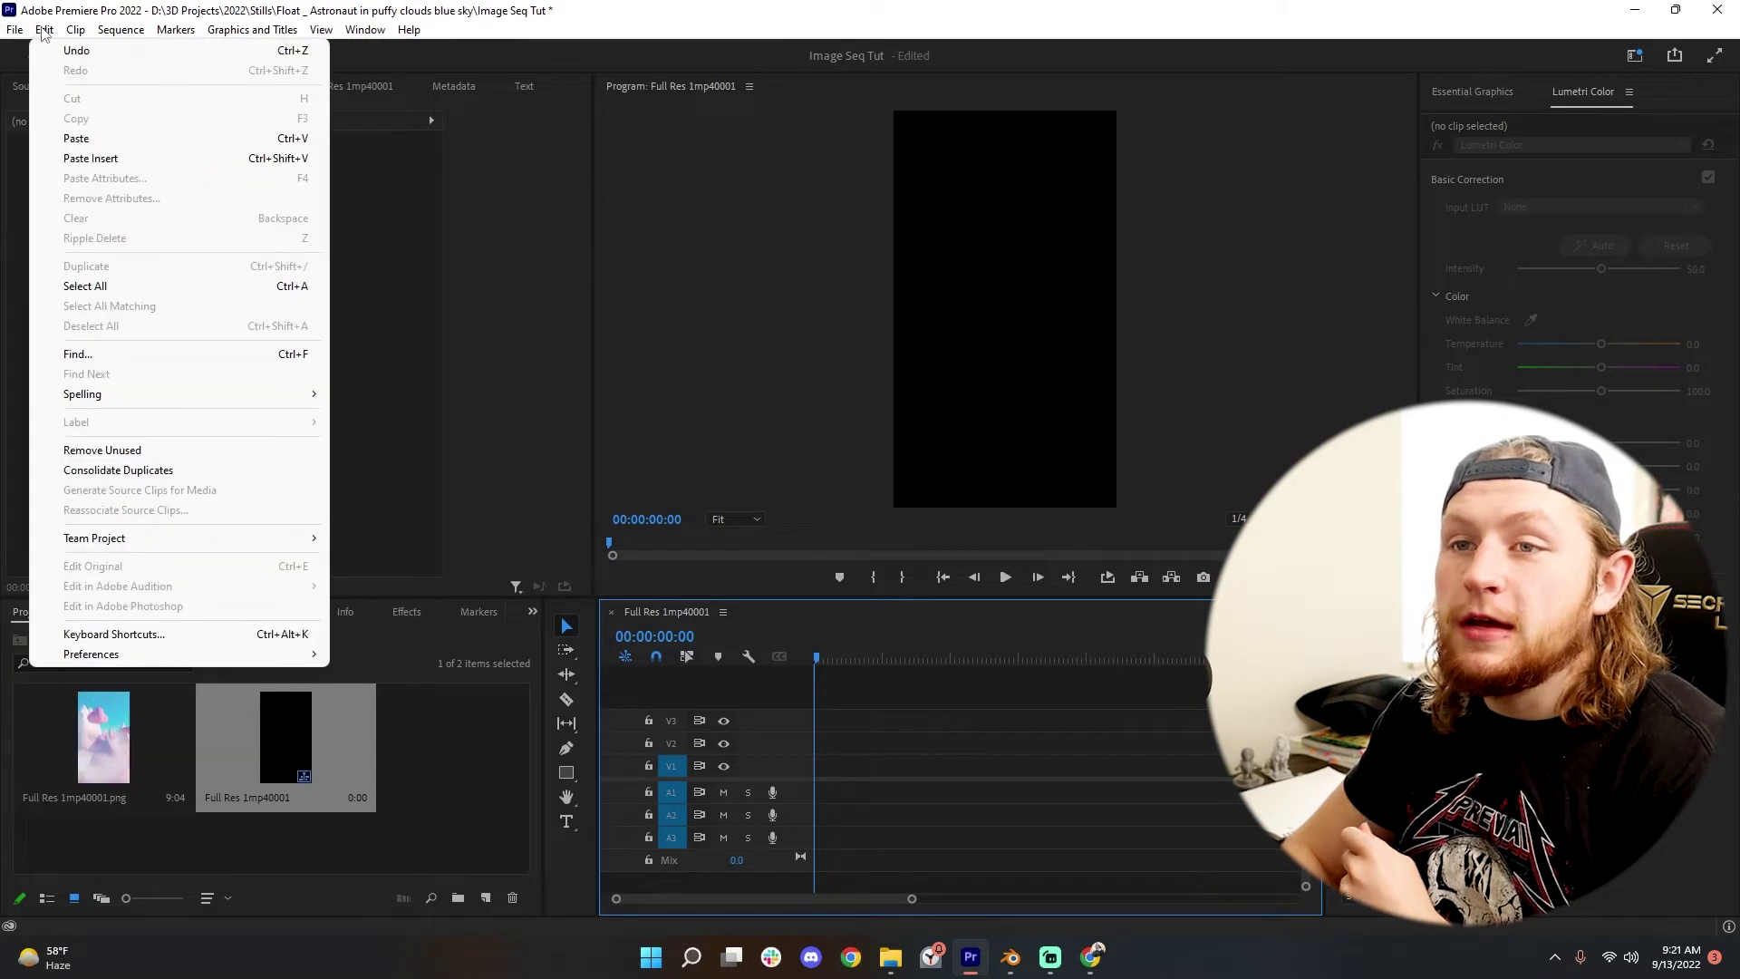
{"action": "left_click", "coordinate": [45, 30]}
{"action": "left_click", "coordinate": [44, 30]}
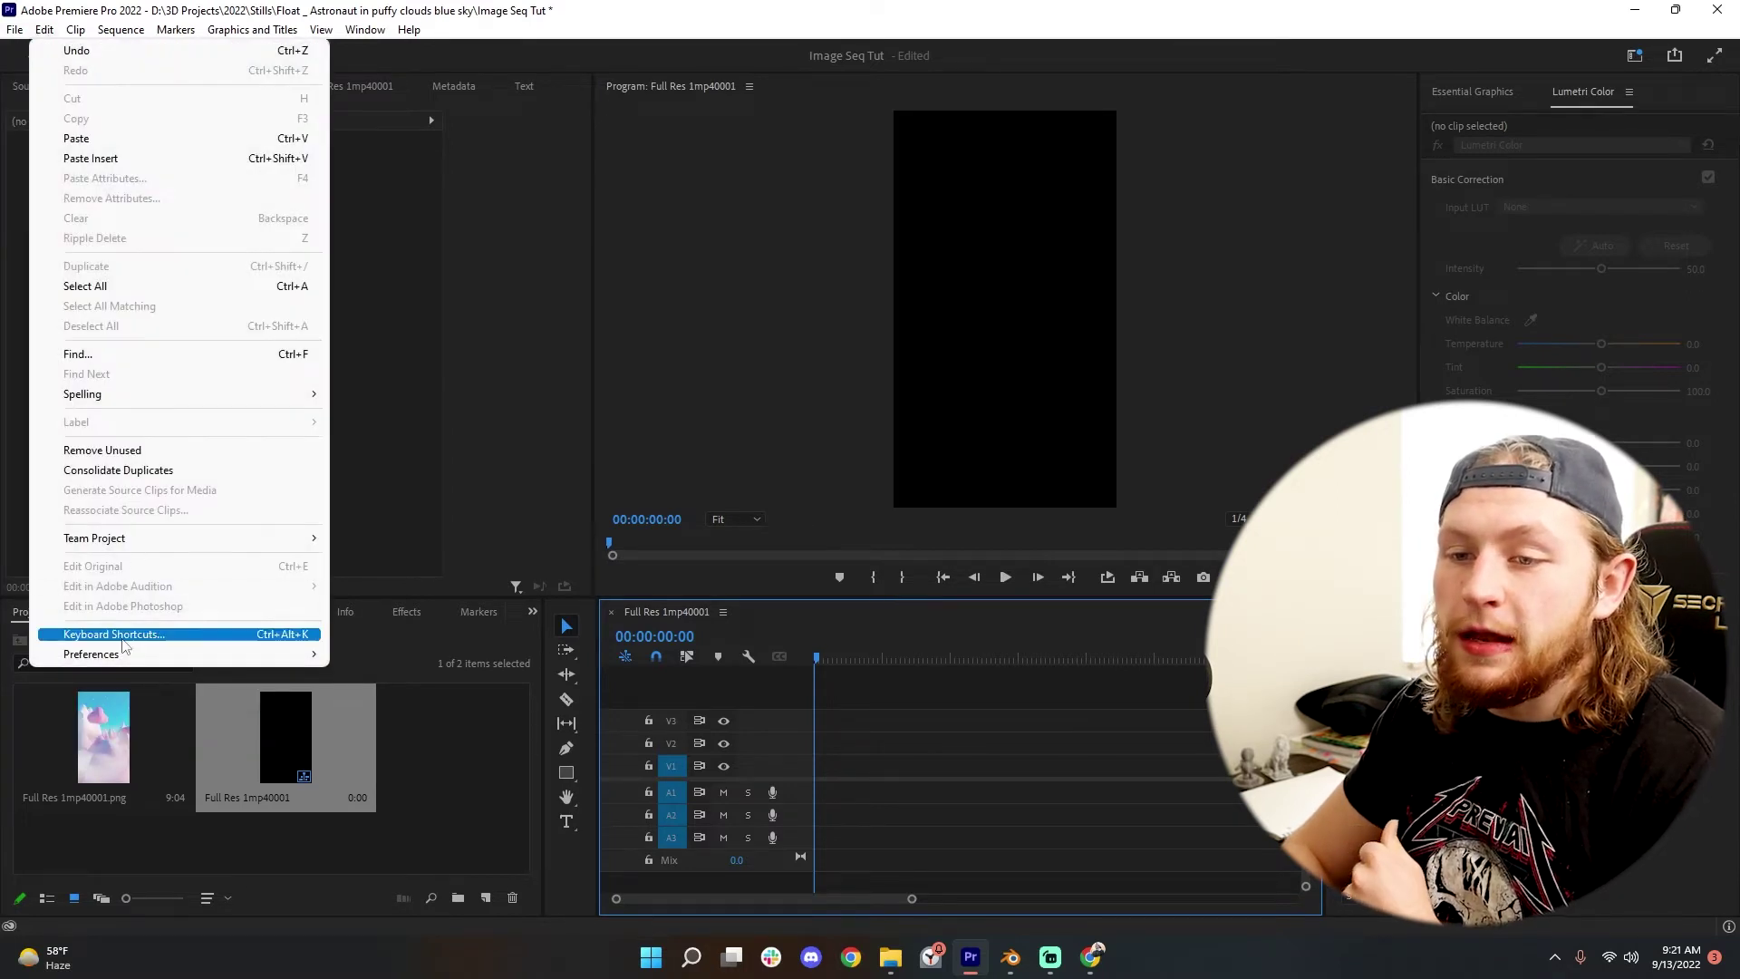
{"action": "mouse_move", "coordinate": [132, 656]}
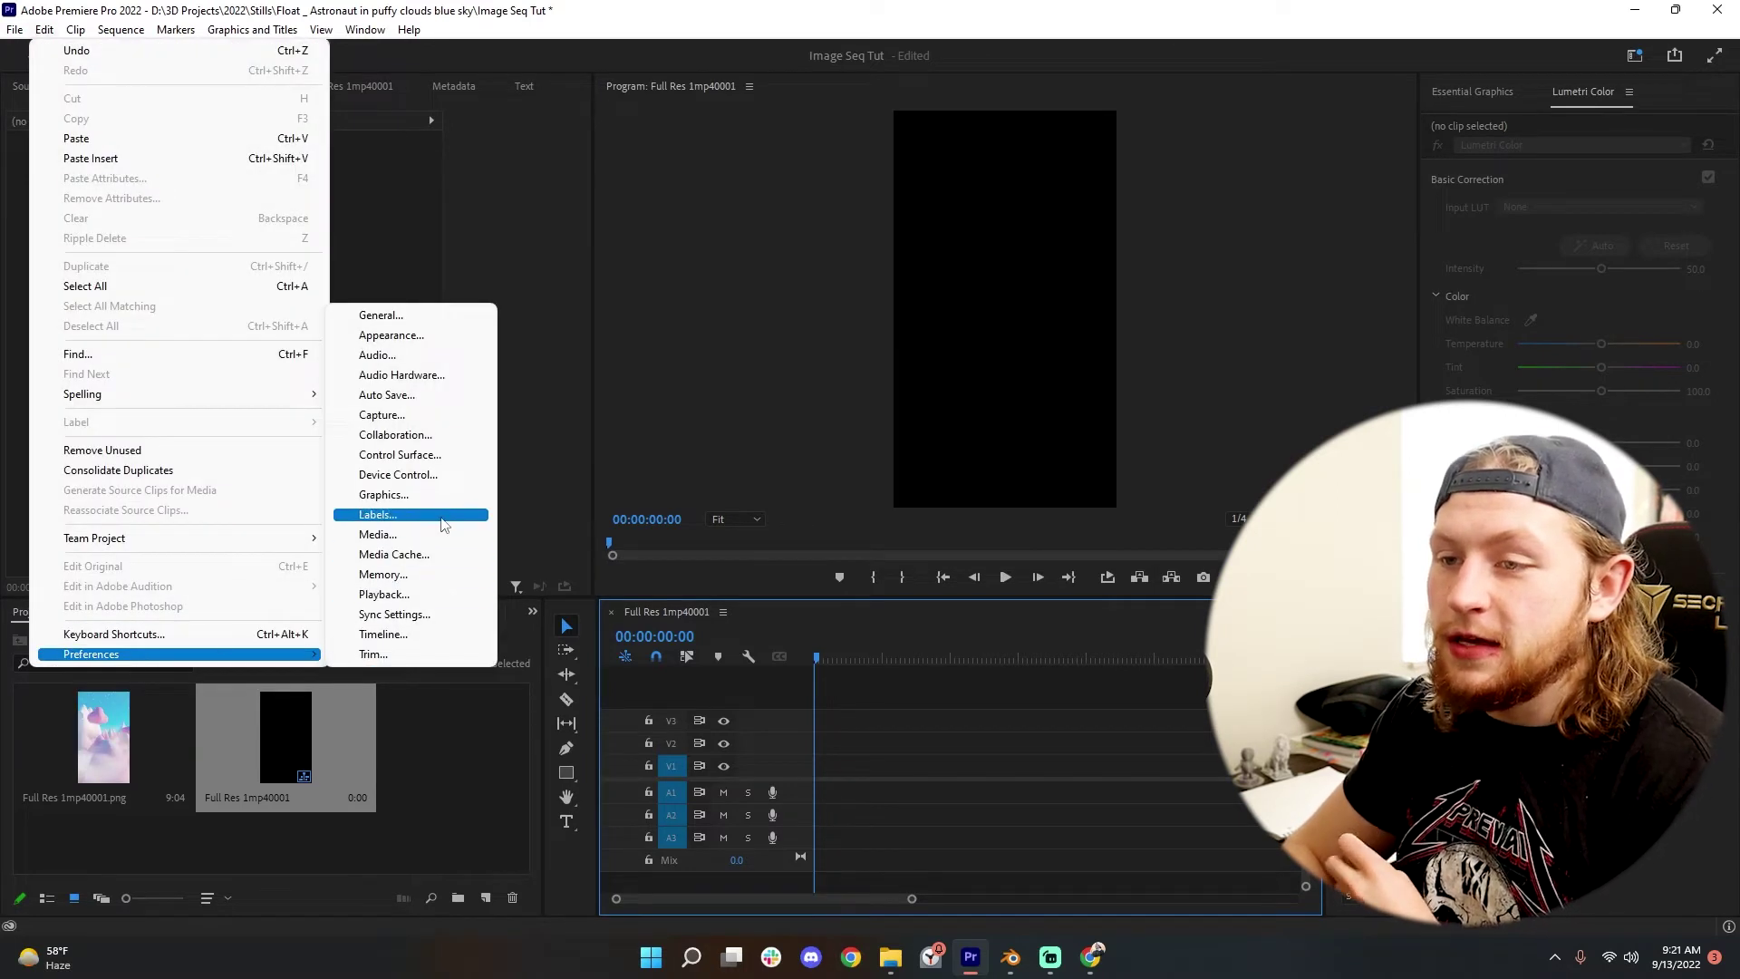
{"action": "left_click", "coordinate": [405, 535]}
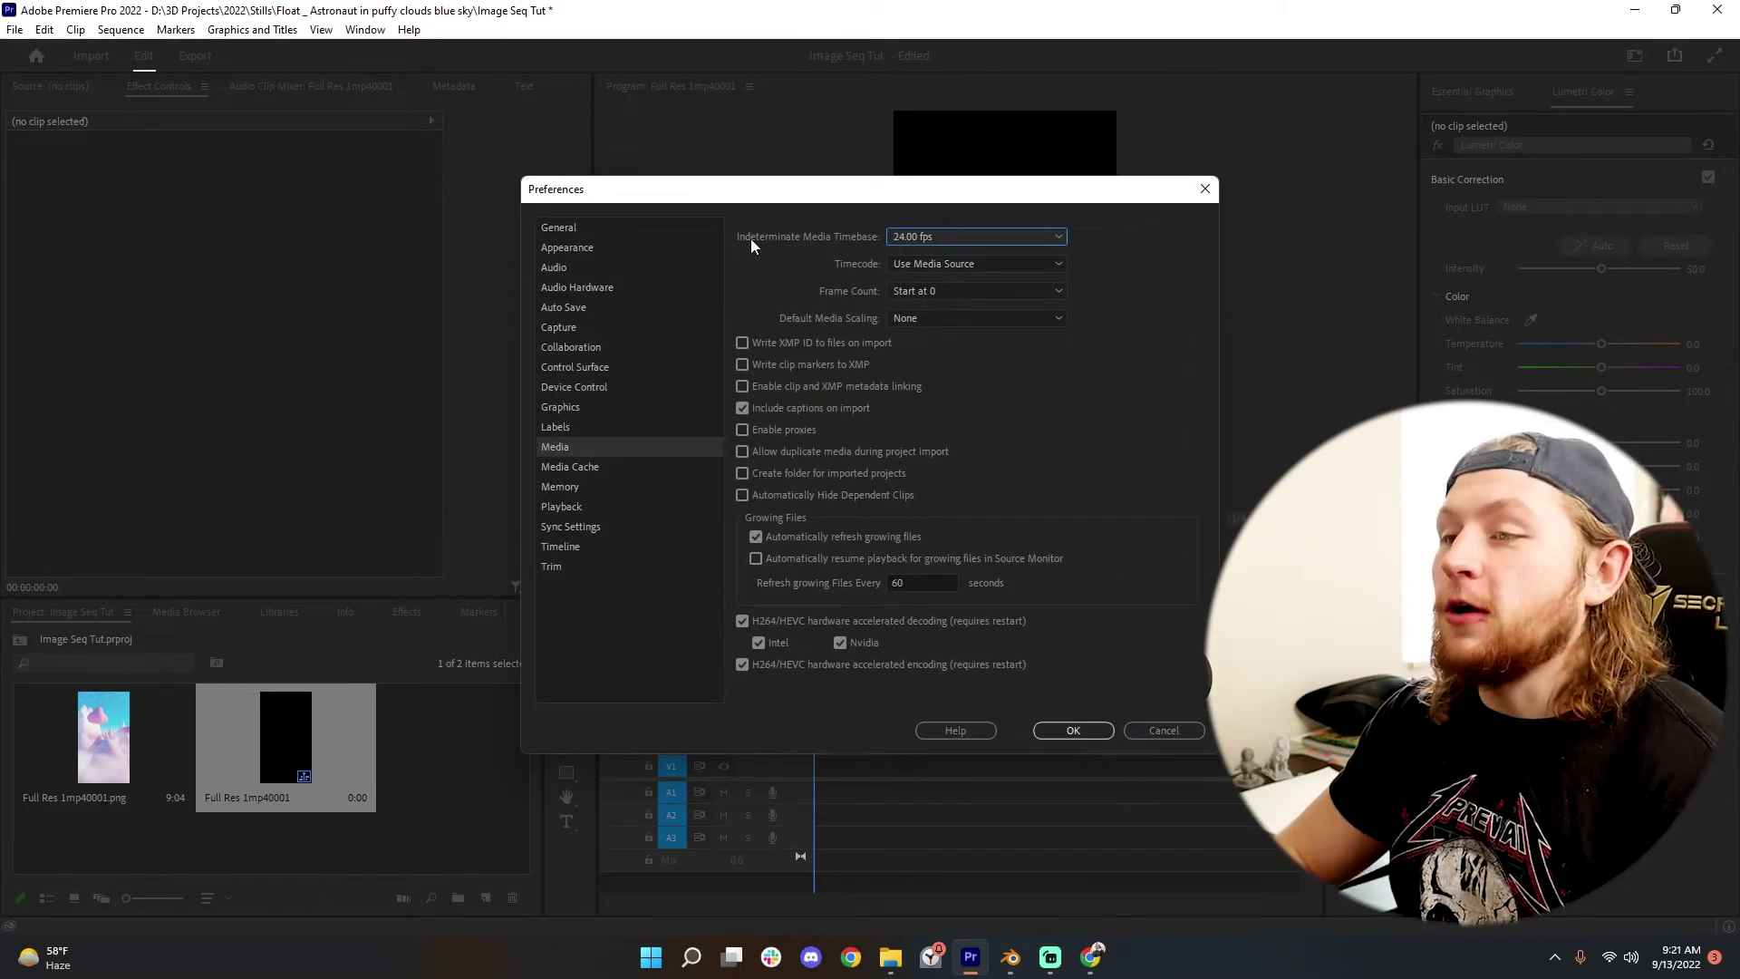
{"action": "left_click", "coordinate": [937, 240]}
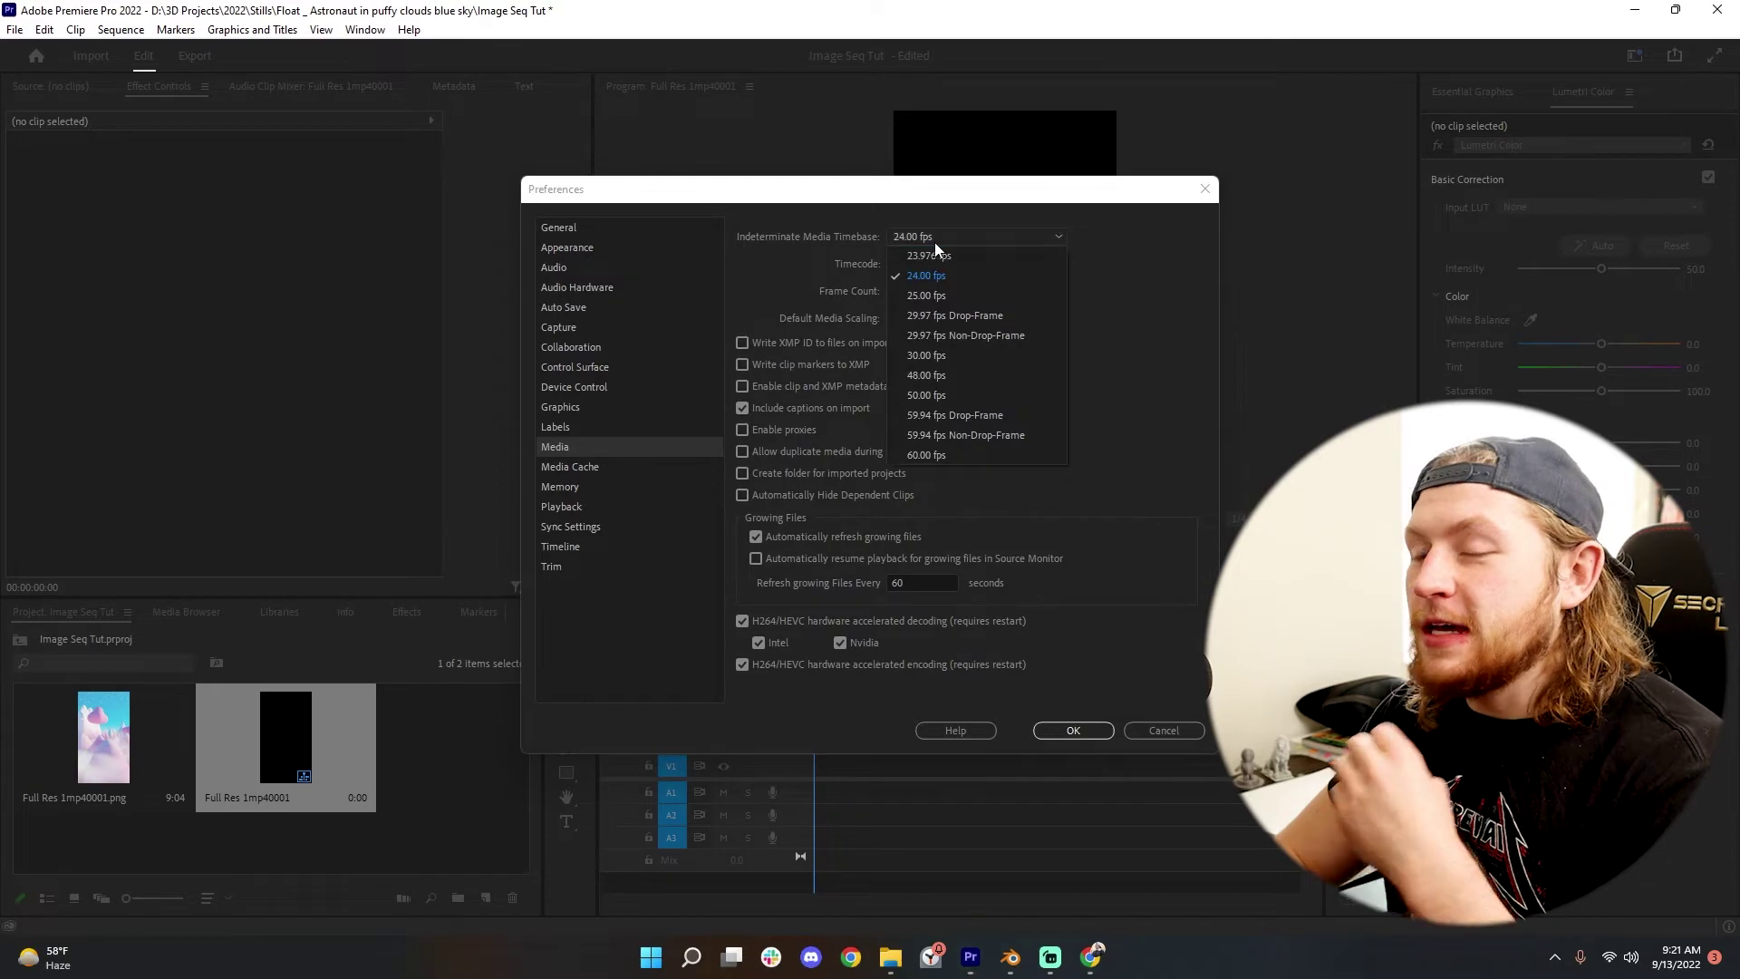
{"action": "left_click", "coordinate": [926, 355]}
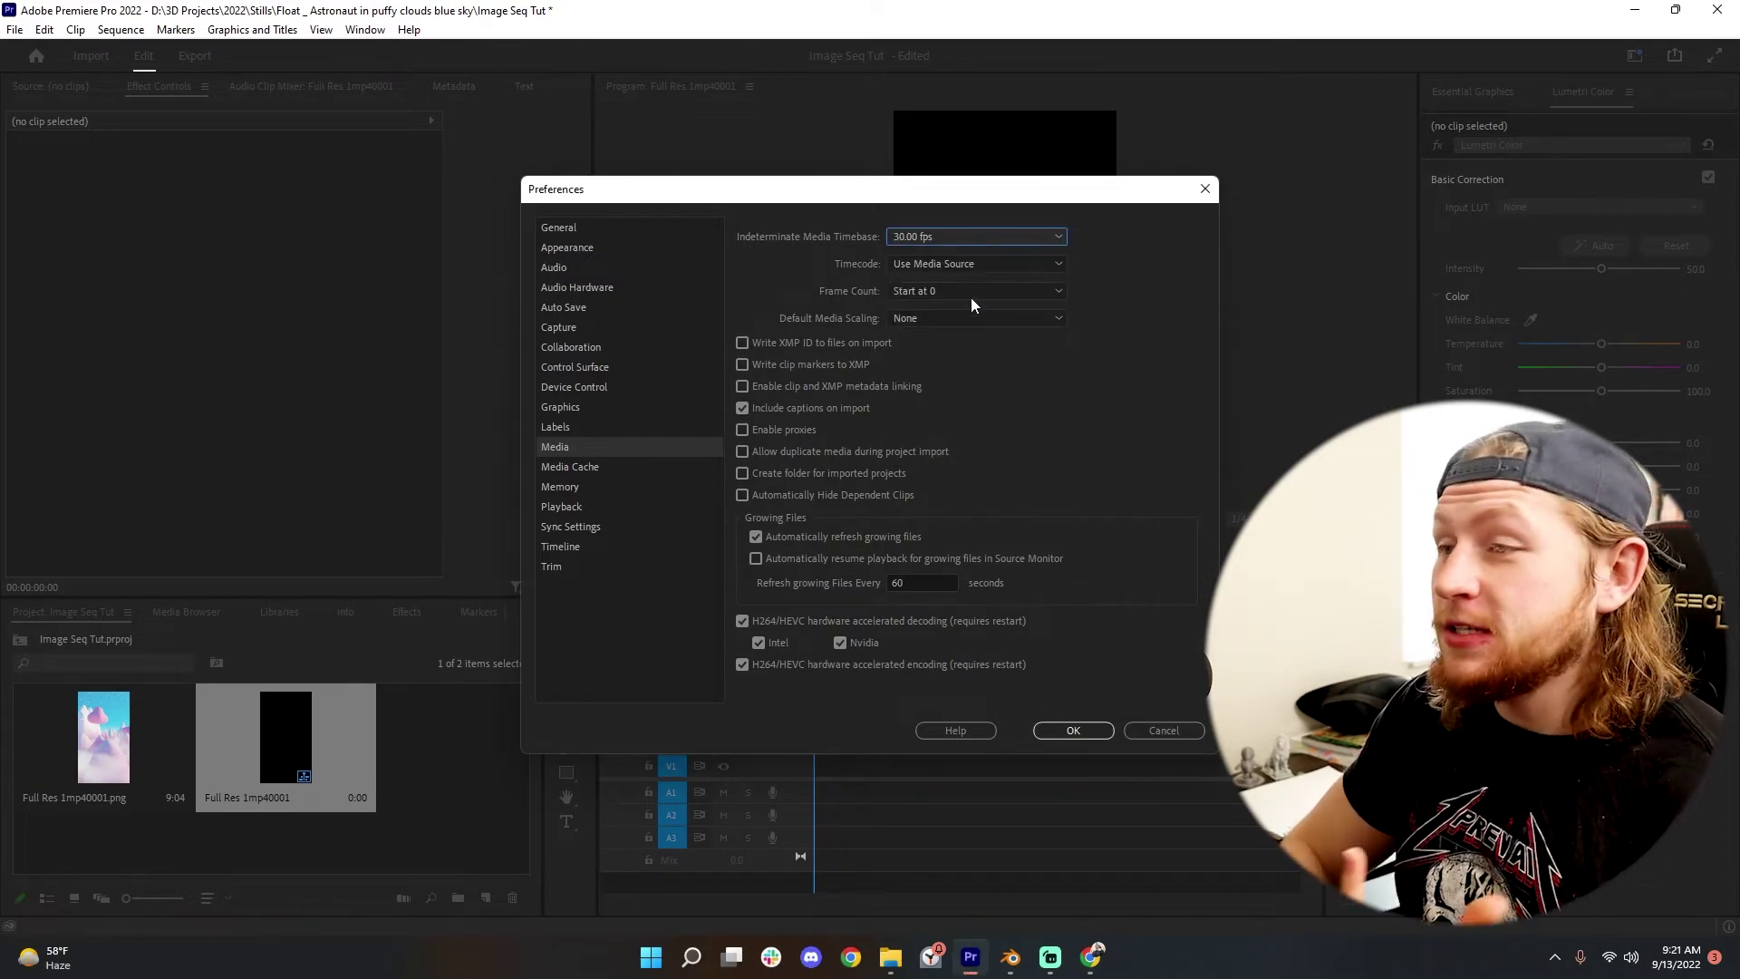
{"action": "left_click", "coordinate": [1065, 729]}
Re-import Full Res 1mp40001 as an image sequence, now a 7:10 clip at 30 fps
{"action": "left_click", "coordinate": [15, 30]}
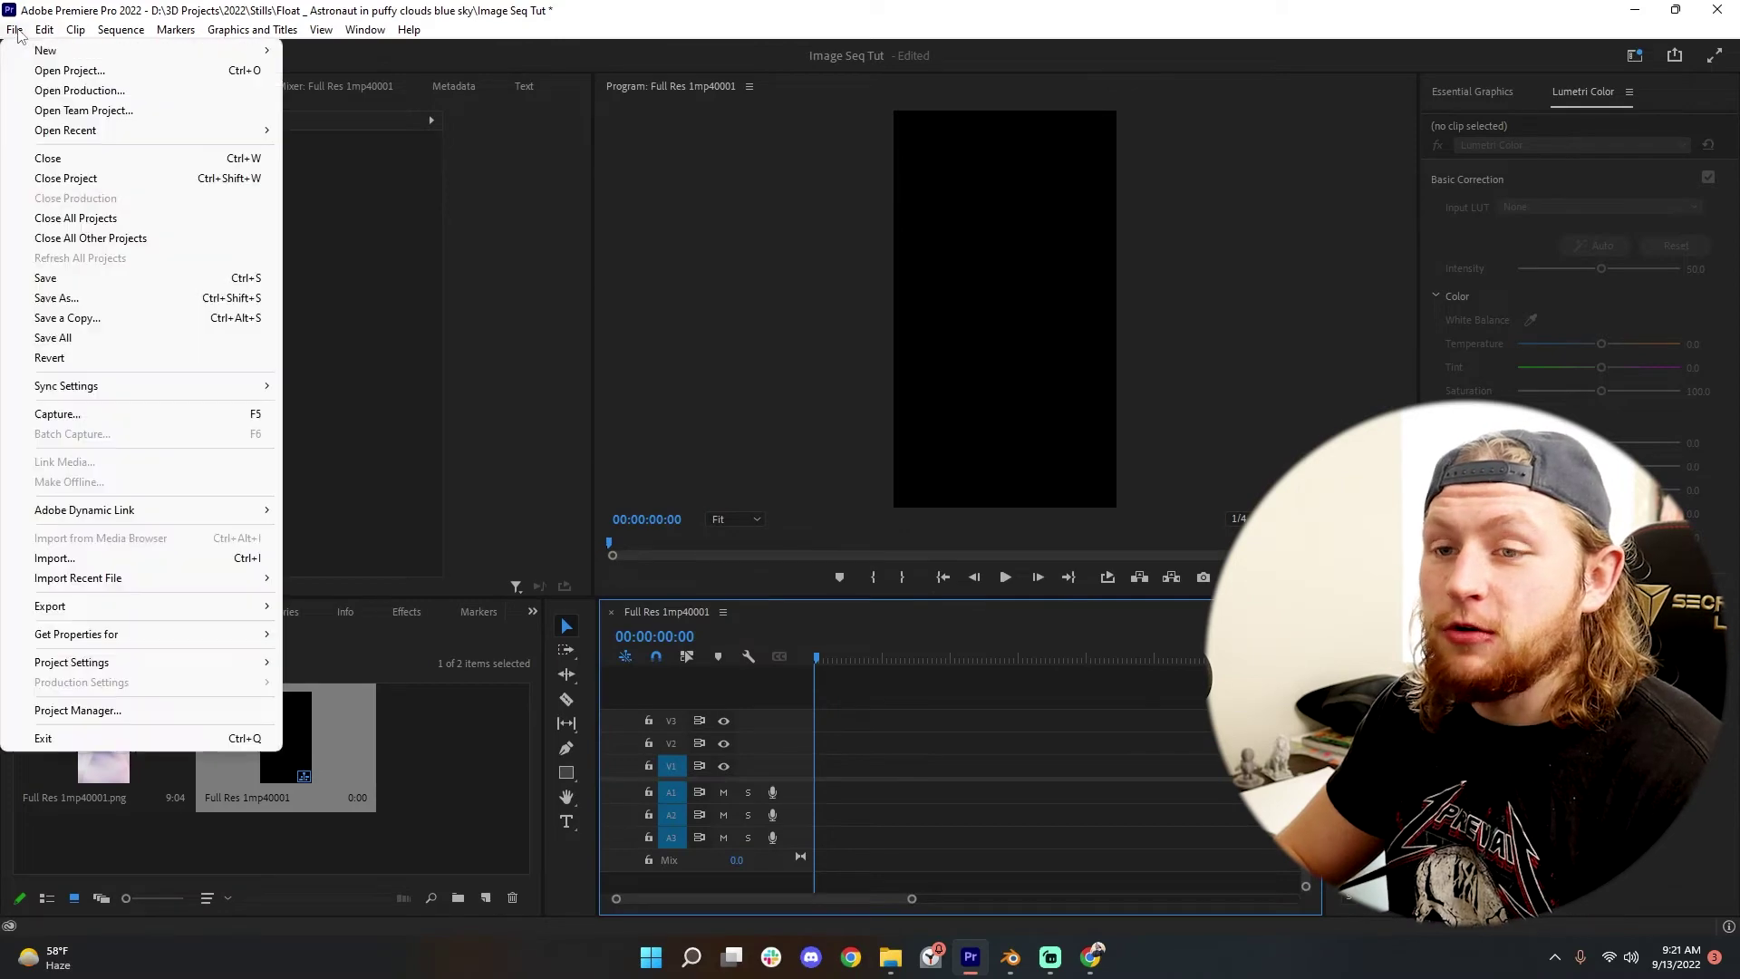
{"action": "left_click", "coordinate": [54, 557]}
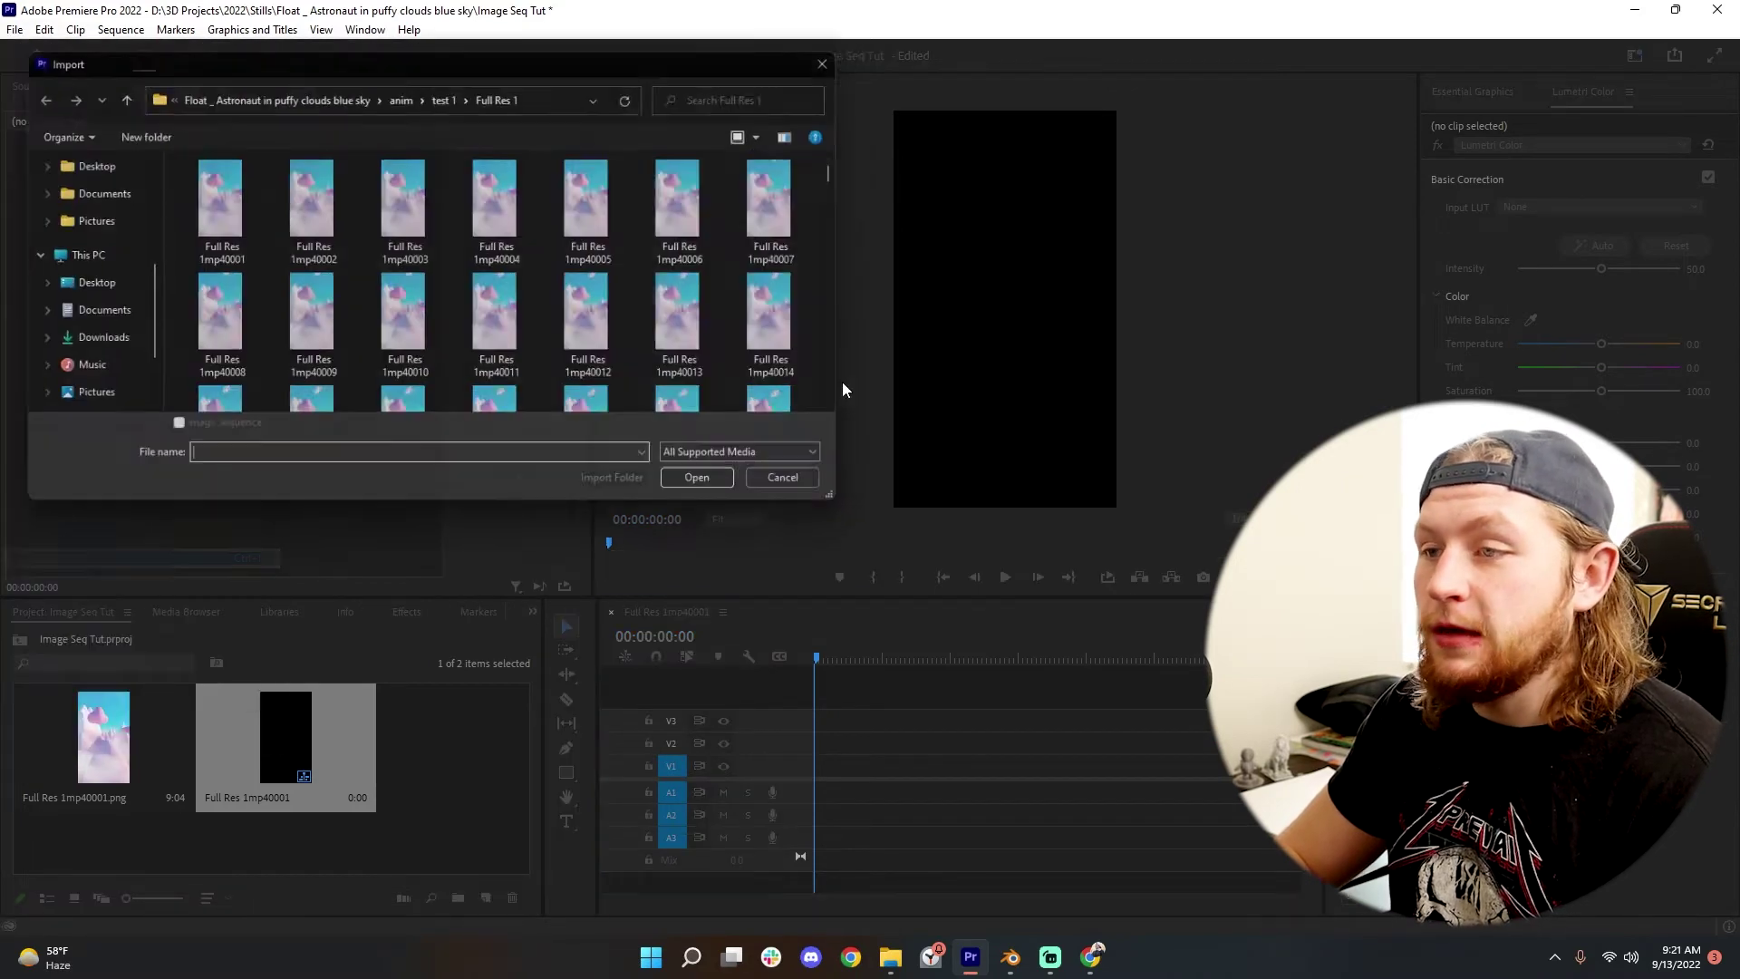
{"action": "left_click", "coordinate": [222, 199]}
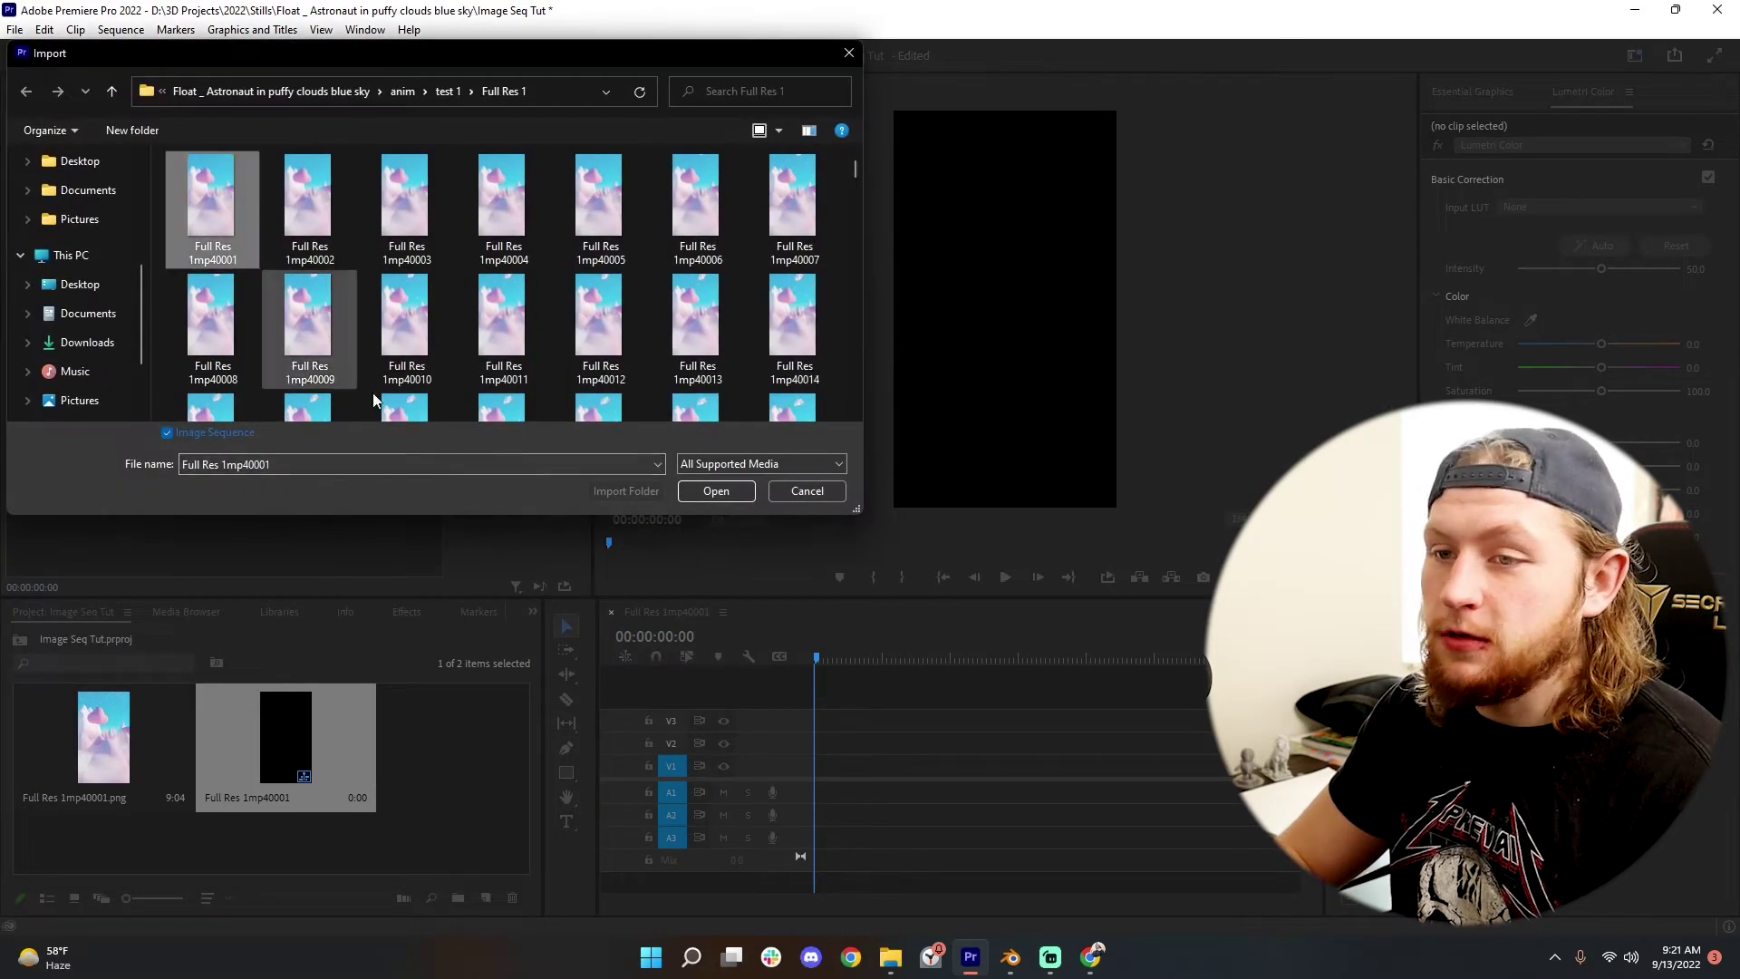
{"action": "left_click", "coordinate": [731, 492]}
Stack both image-sequence clips at the sequence start on V1 and V2, then select both
{"action": "left_click", "coordinate": [462, 839]}
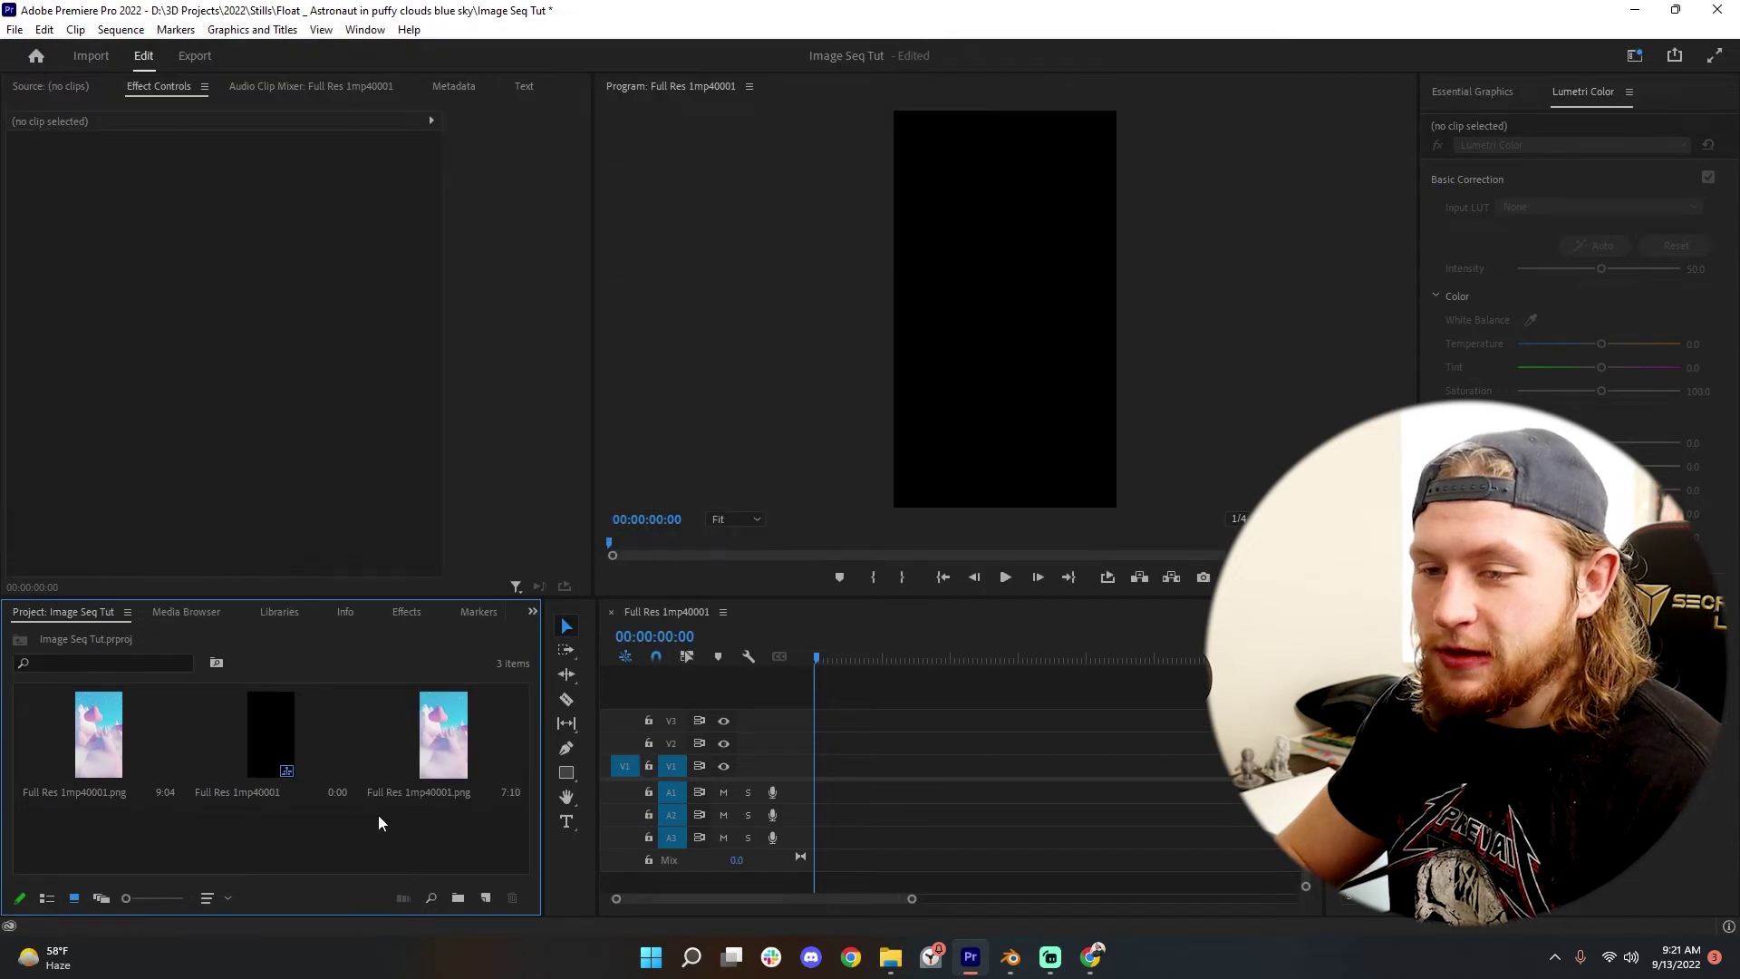
{"action": "left_click_drag", "start_coordinate": [444, 734], "coordinate": [809, 770]}
{"action": "left_click_drag", "start_coordinate": [98, 734], "coordinate": [887, 772]}
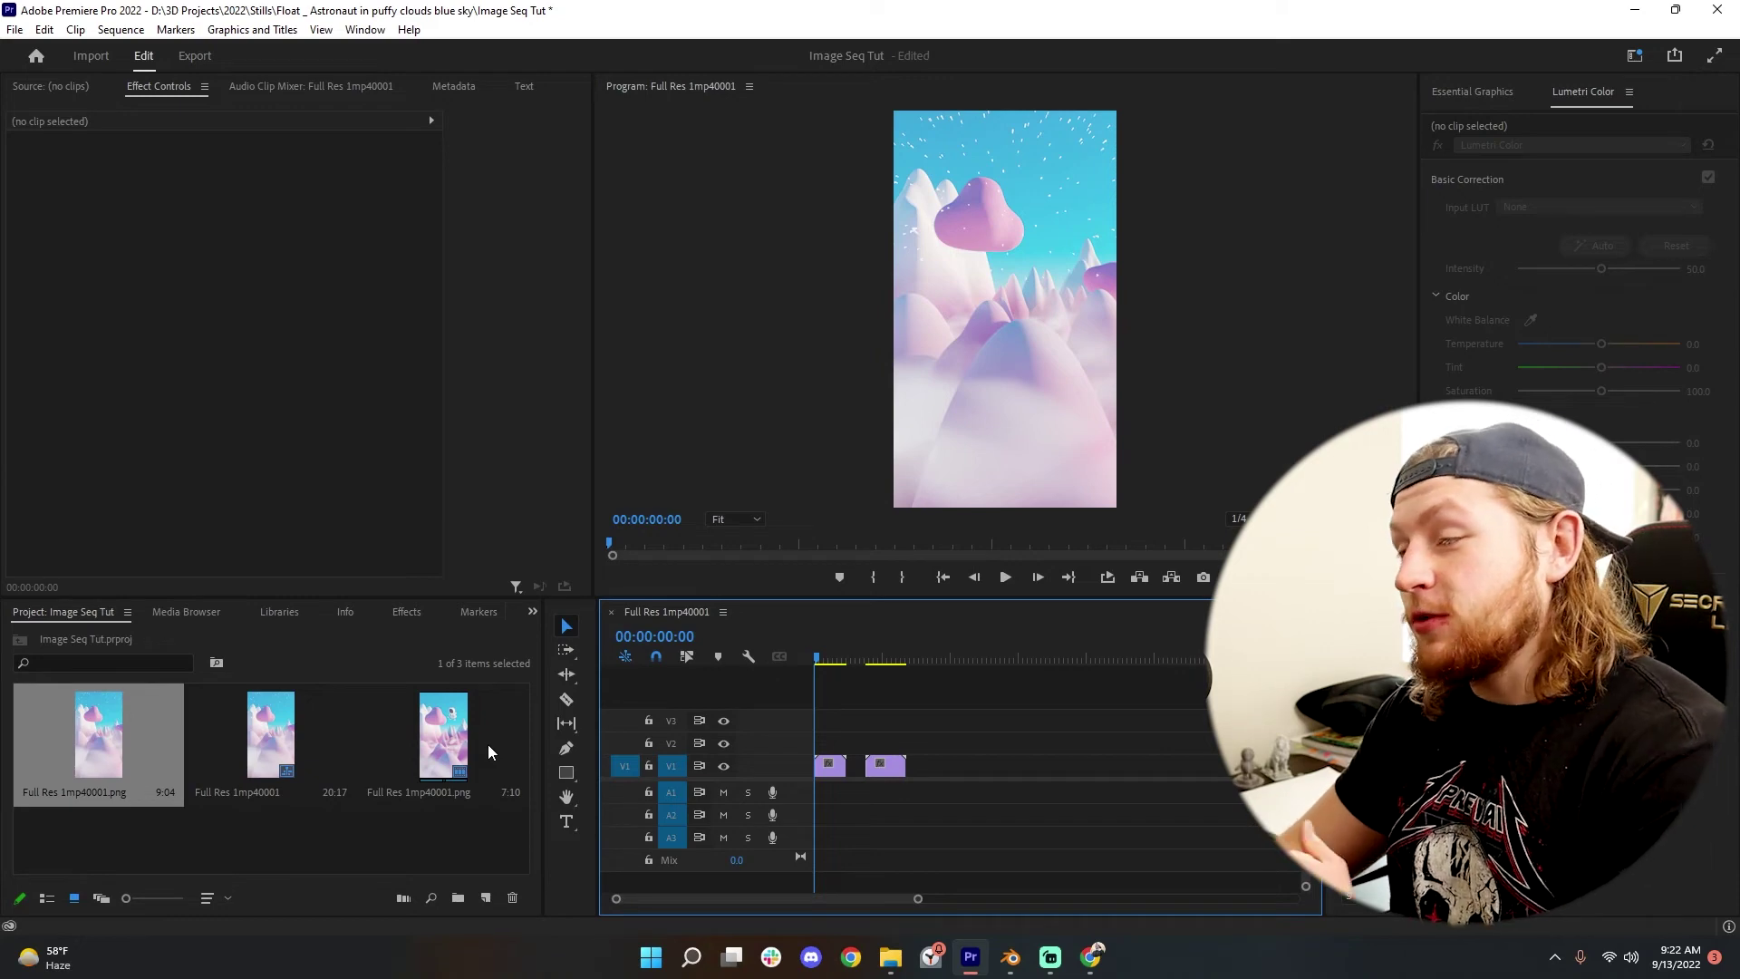
{"action": "key", "text": "backslash"}
{"action": "key", "text": "Down"}
{"action": "key", "text": "Down"}
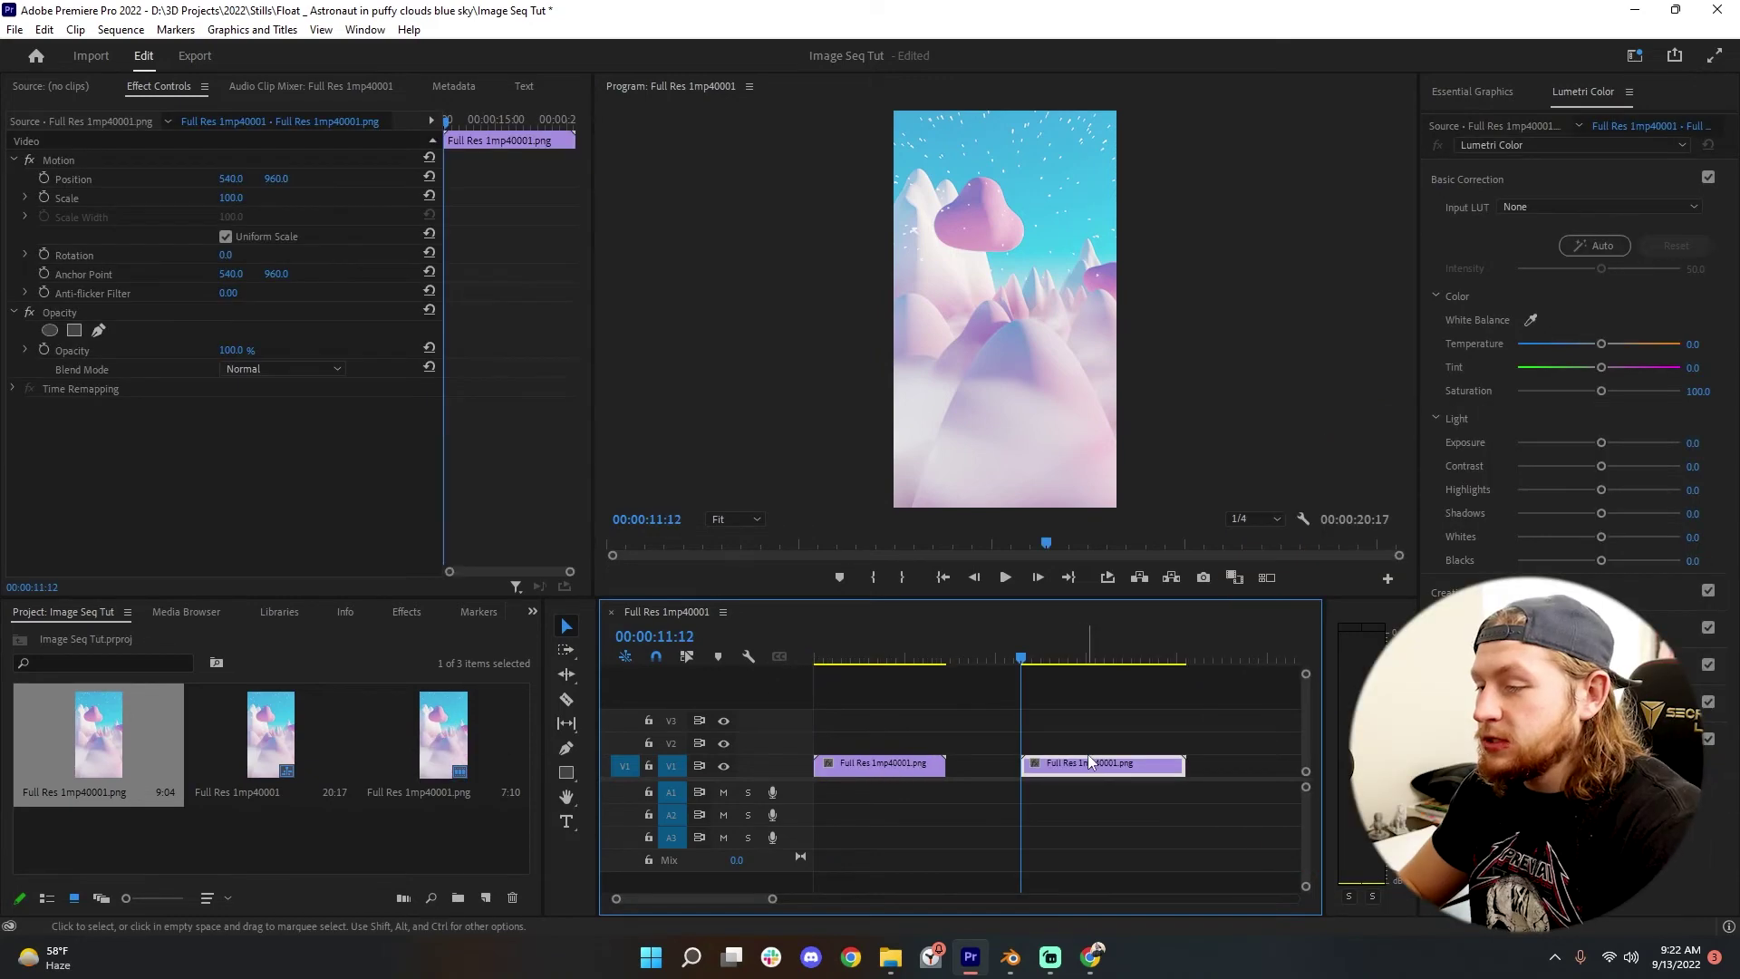
{"action": "left_click_drag", "start_coordinate": [1088, 755], "coordinate": [894, 743]}
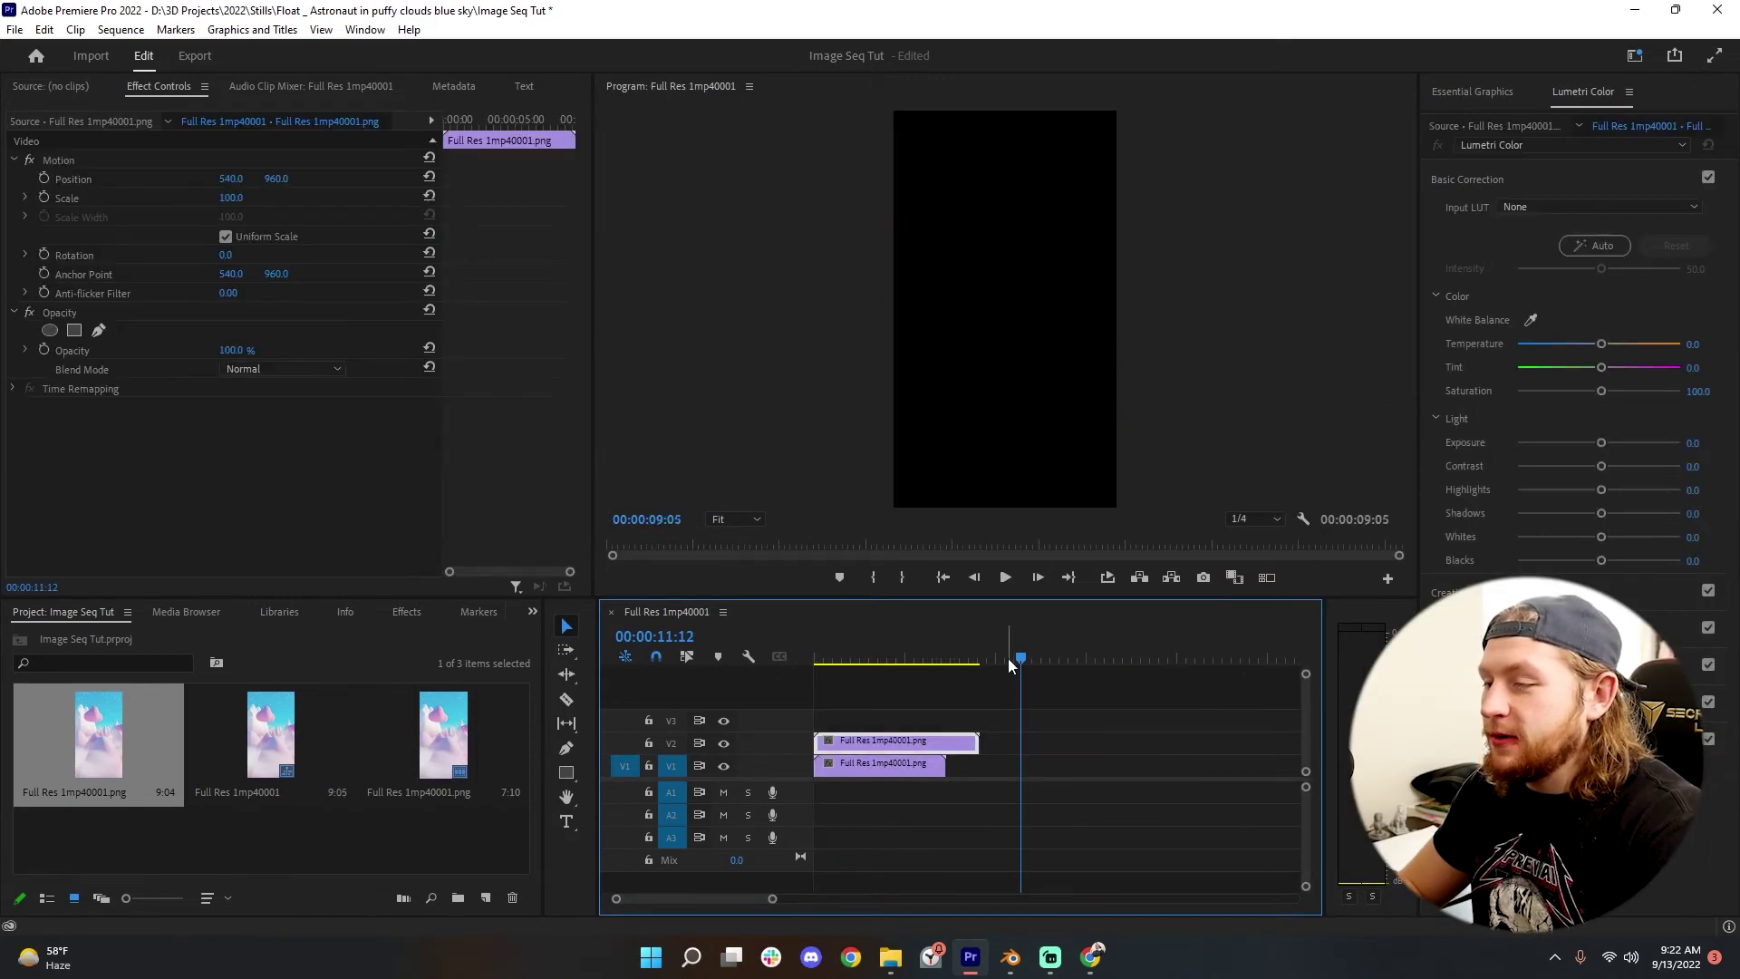
{"action": "left_click_drag", "start_coordinate": [1010, 660], "coordinate": [858, 672]}
{"action": "key", "text": "ctrl+a"}
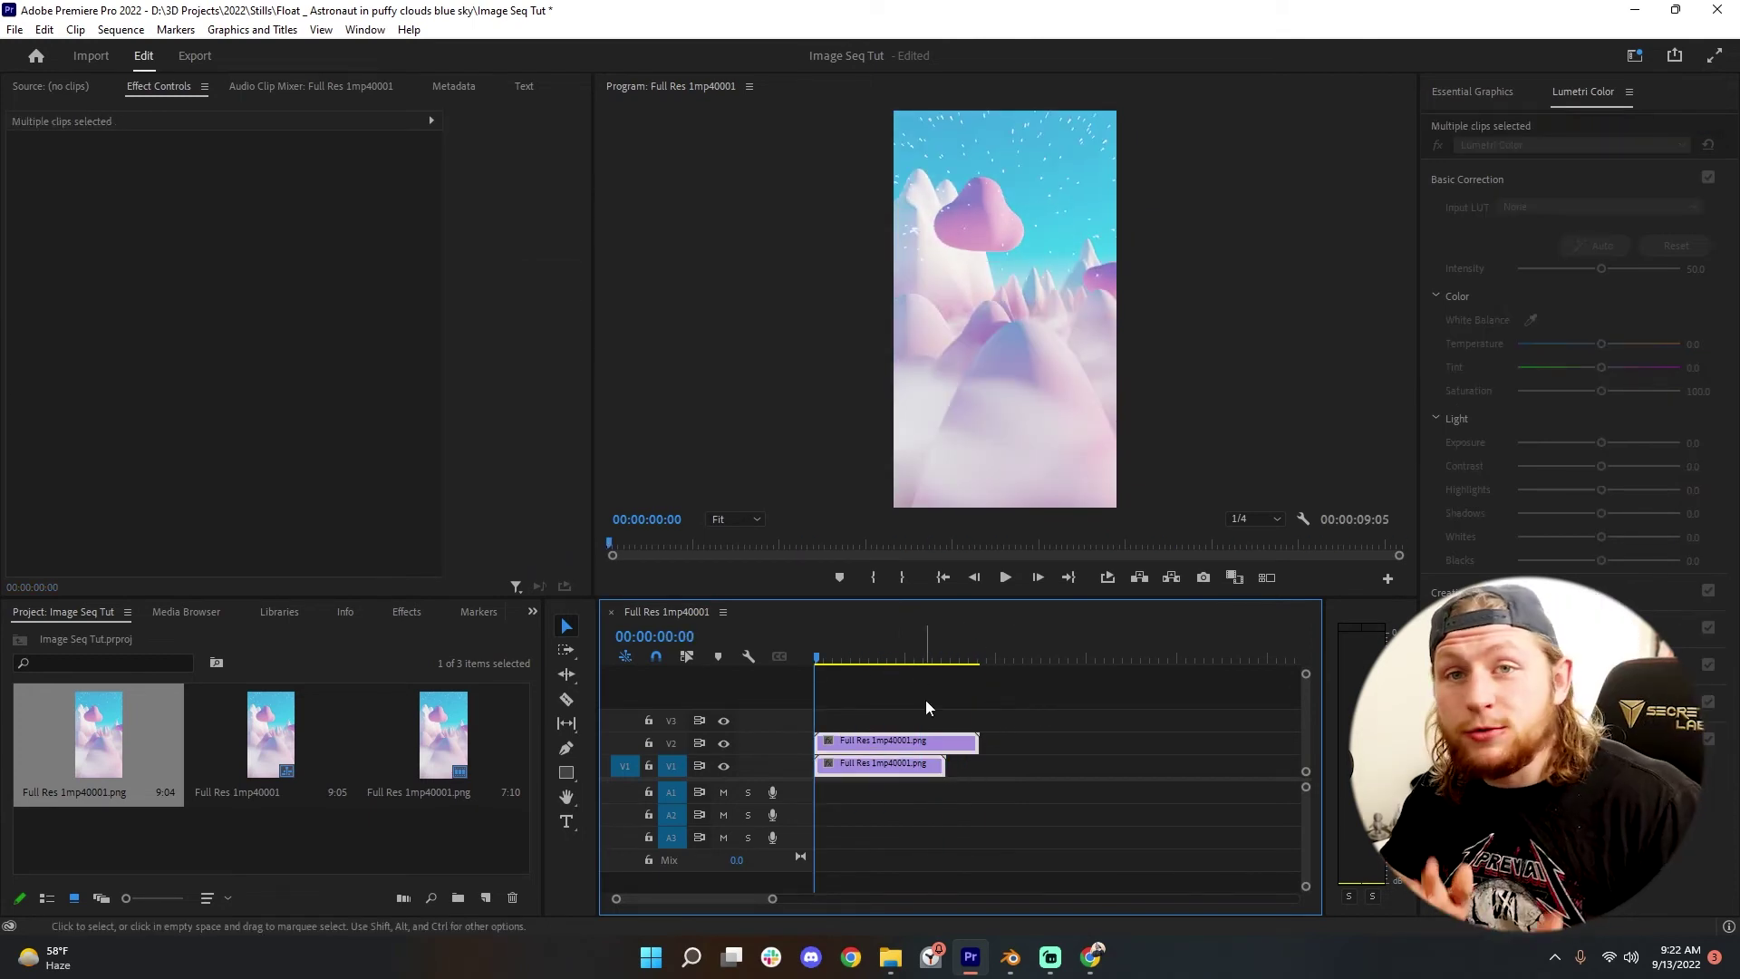